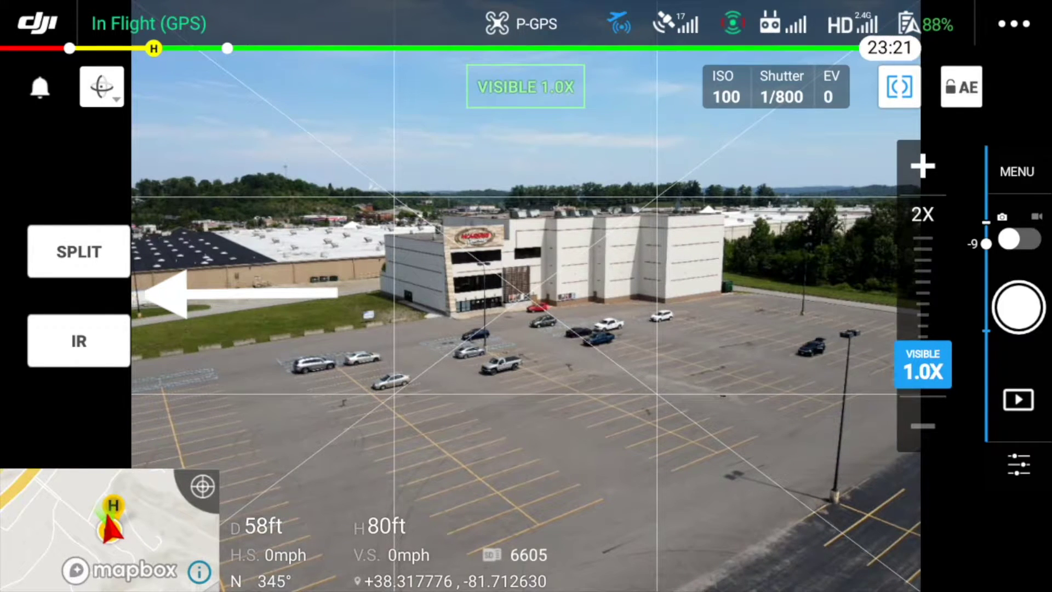
Switch the live view to the thermal camera in photo mode and open the SD card album
click(79, 341)
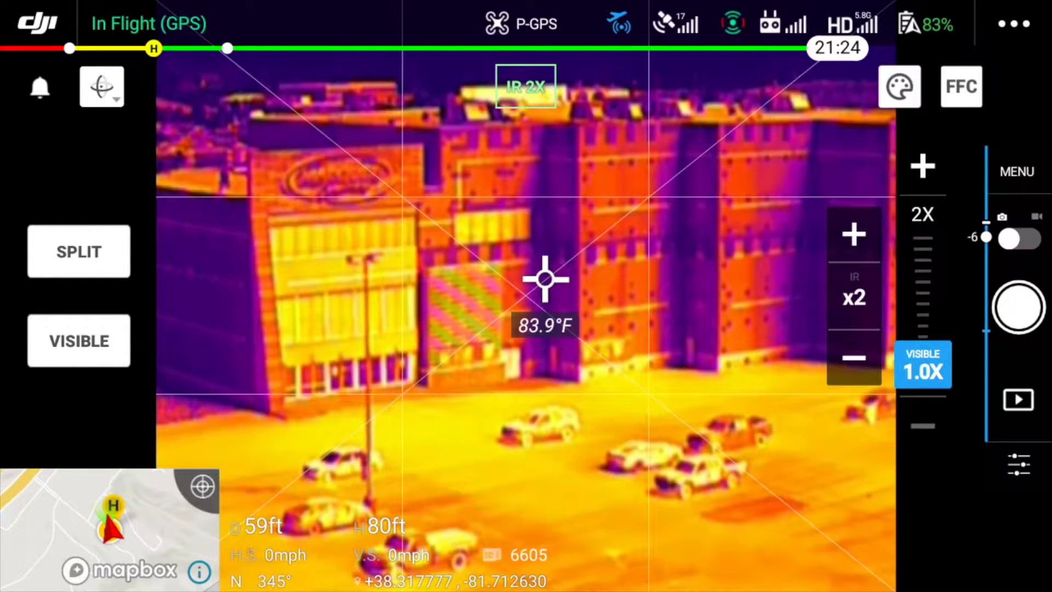
click(1020, 238)
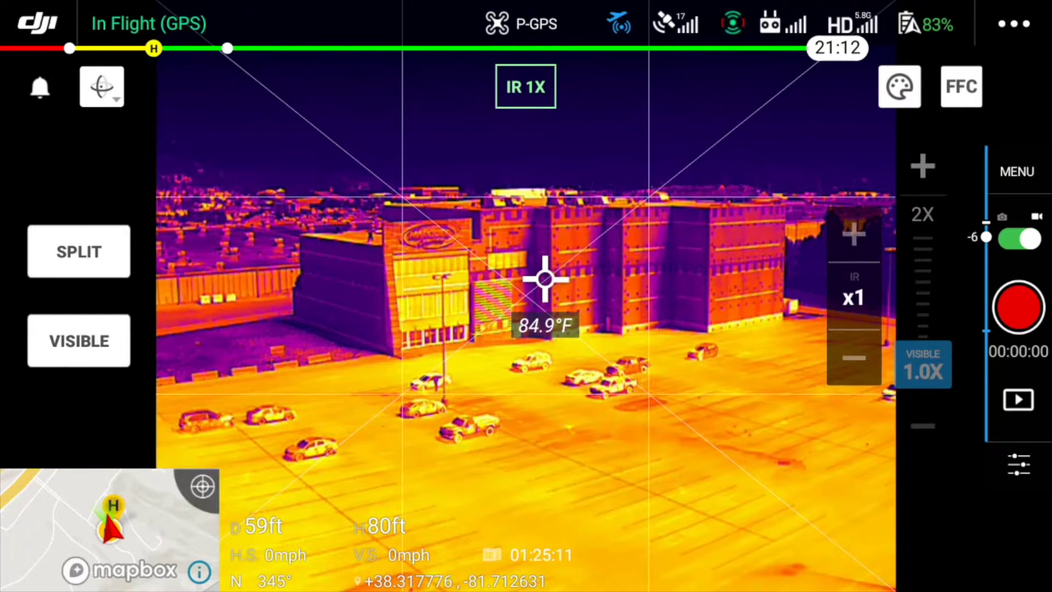
click(1019, 239)
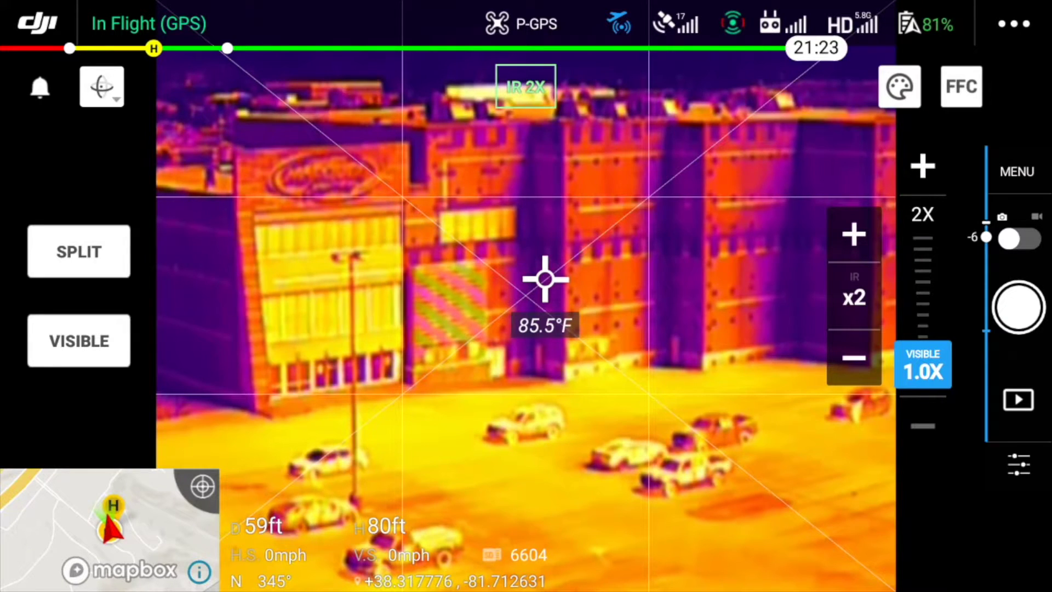
click(1018, 400)
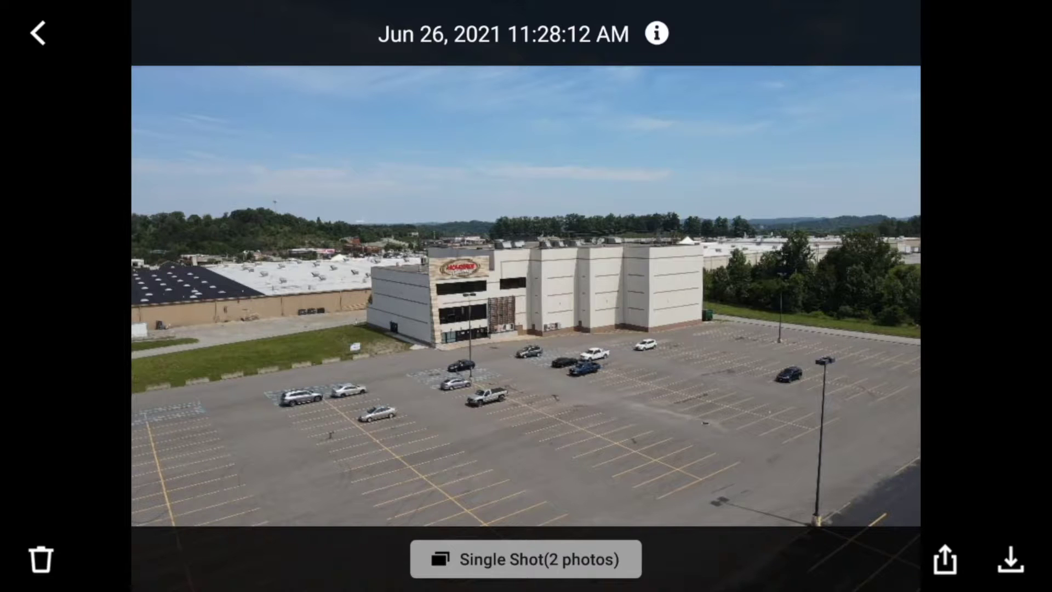
click(526, 559)
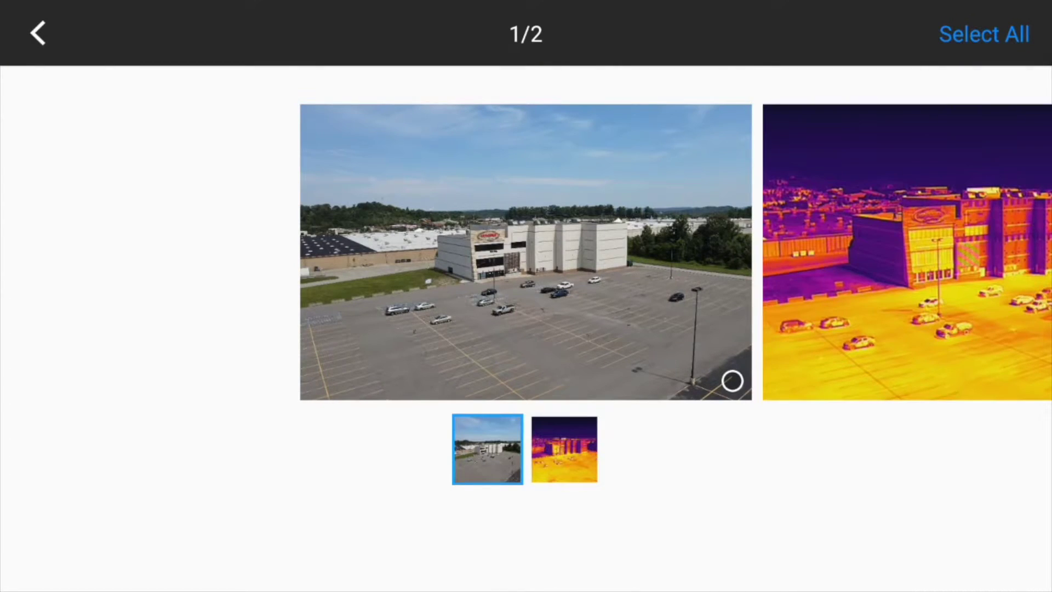
click(565, 449)
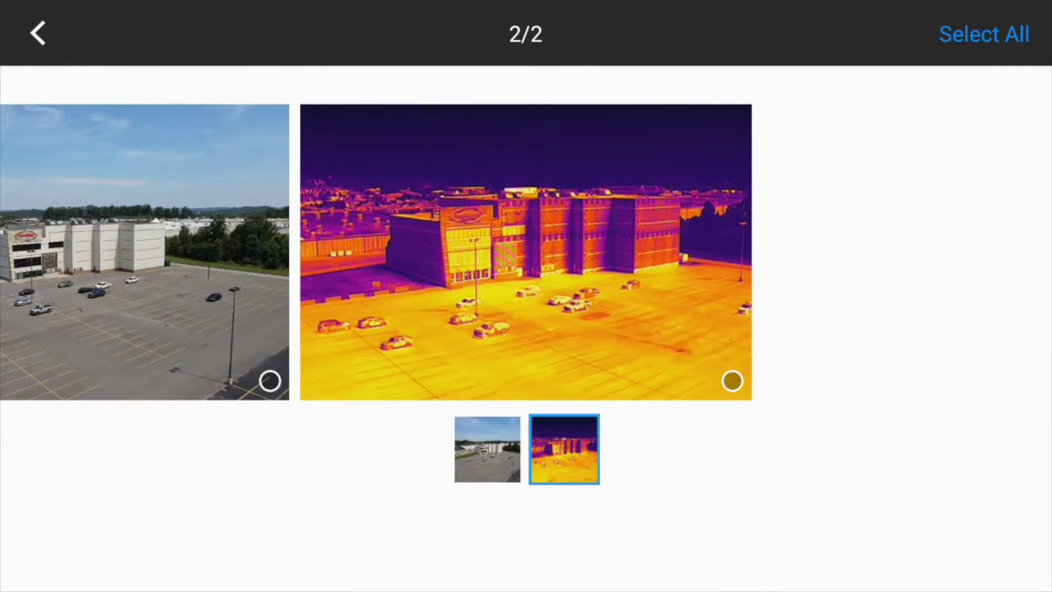
click(526, 252)
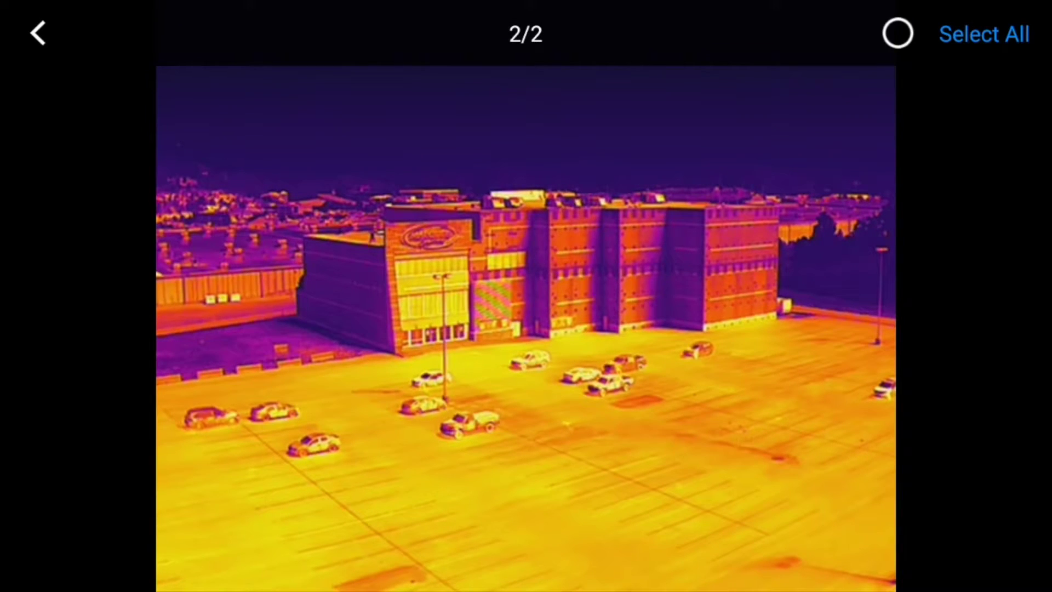
click(38, 34)
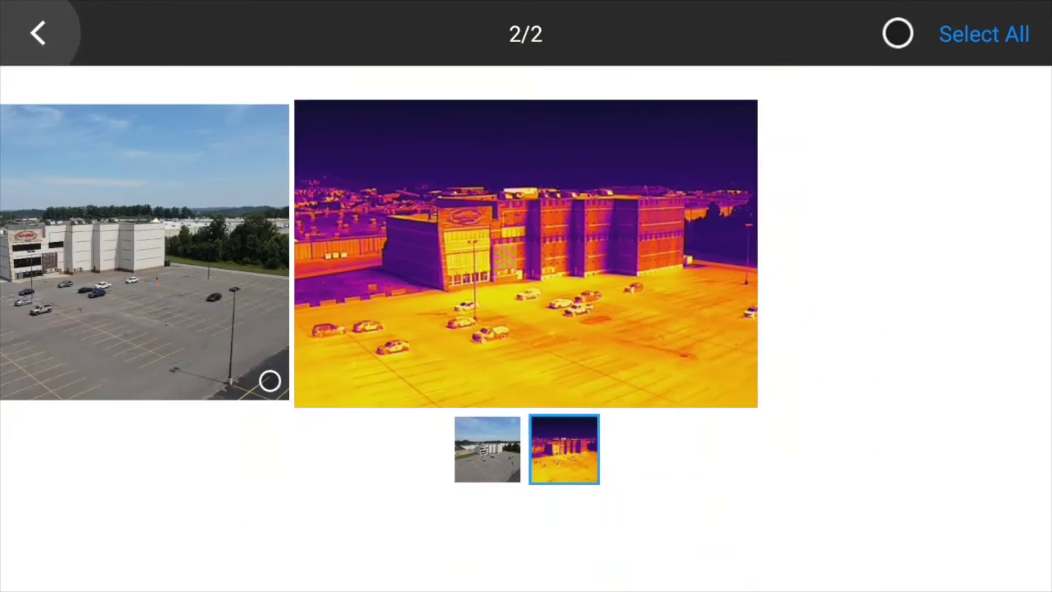
click(38, 33)
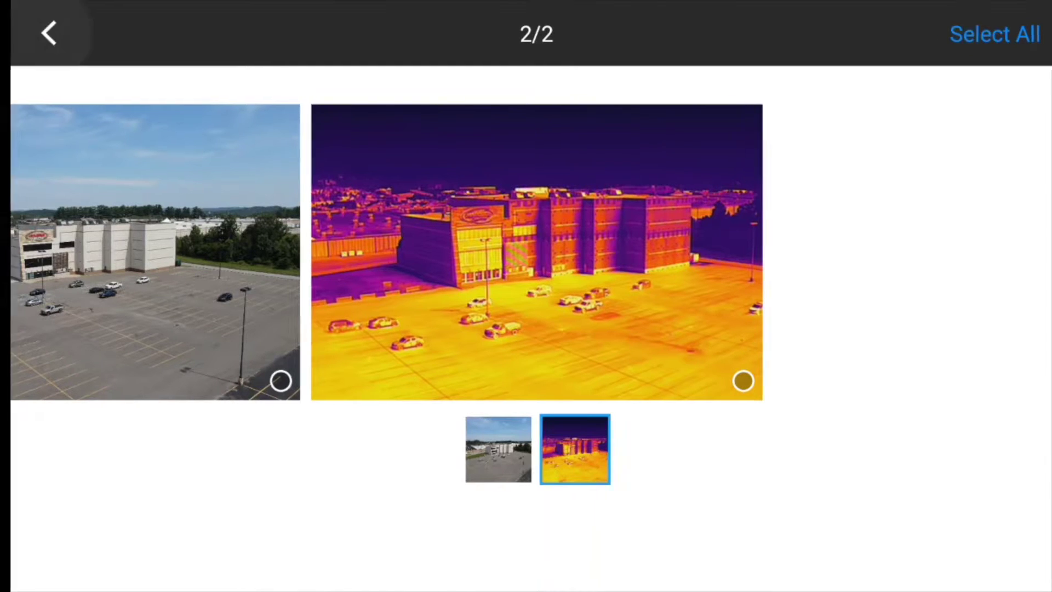
click(38, 33)
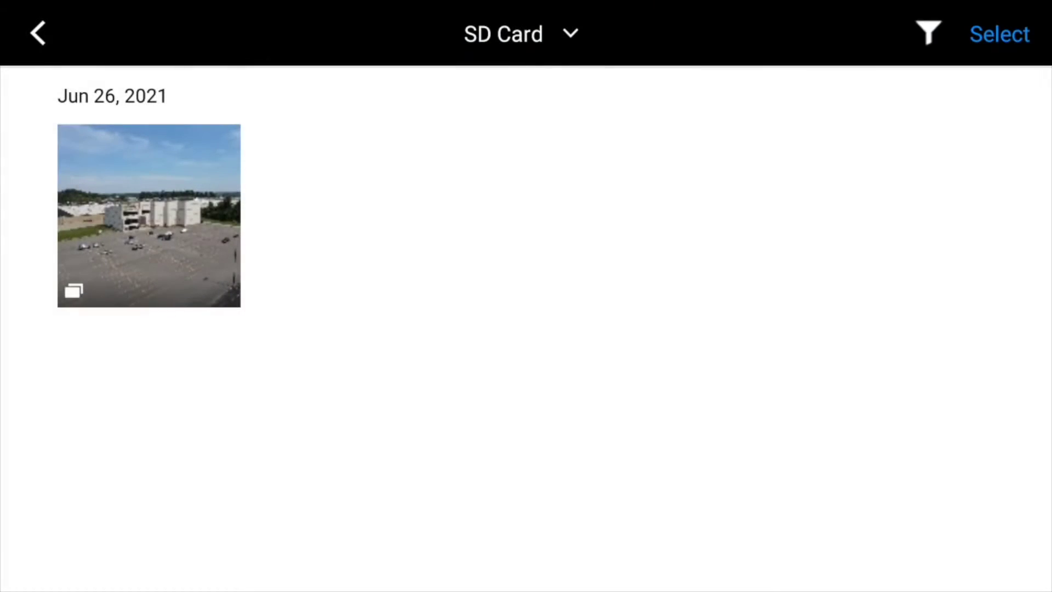
click(38, 34)
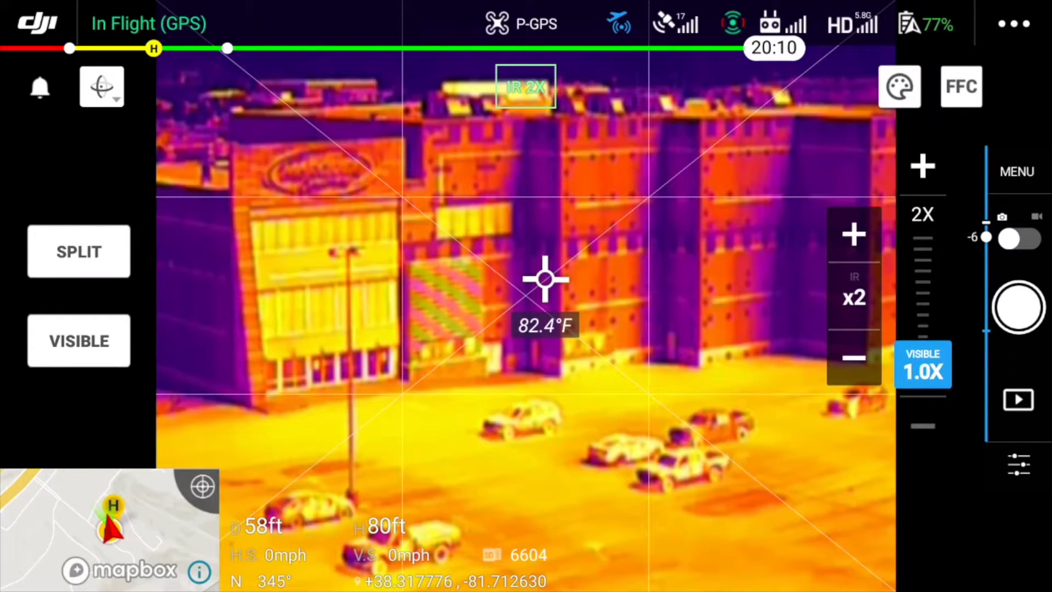
Set IR zoom to 1x, try BlackHot, Rainbow1 and HotIron, then apply IronRed
click(854, 357)
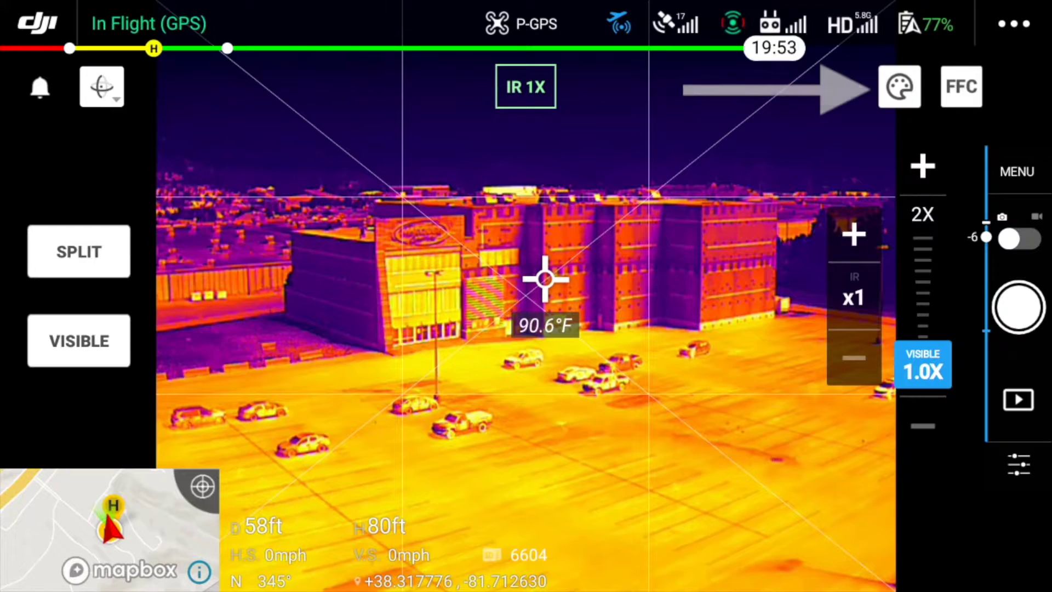
click(899, 86)
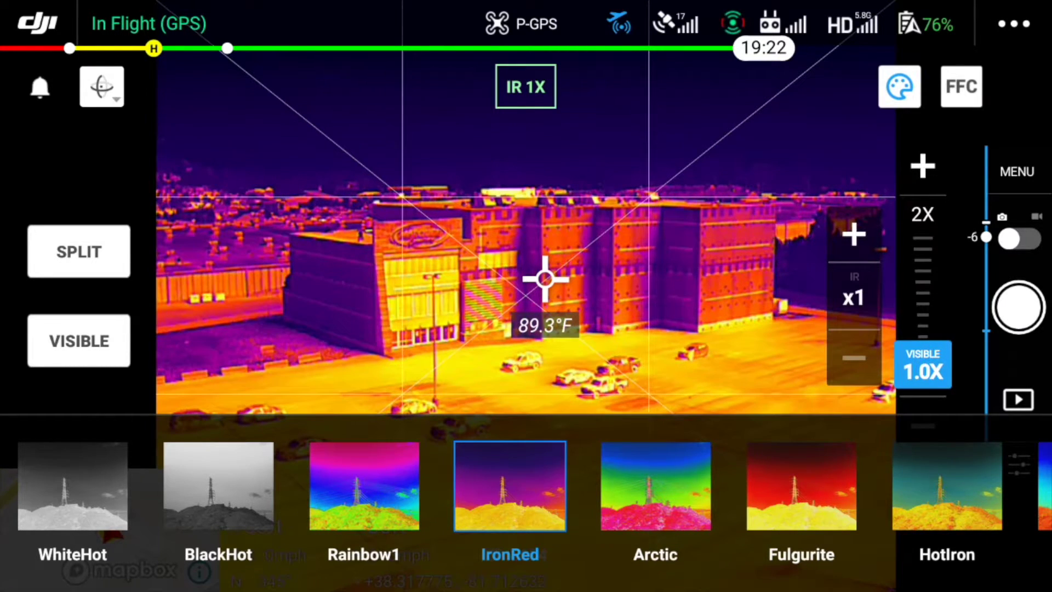
click(218, 486)
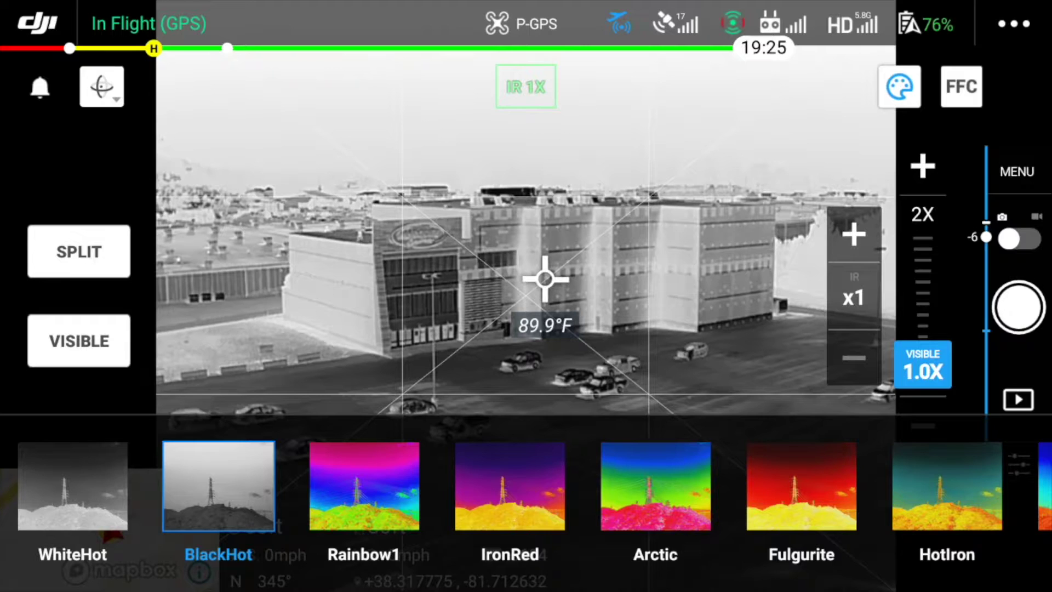
click(364, 486)
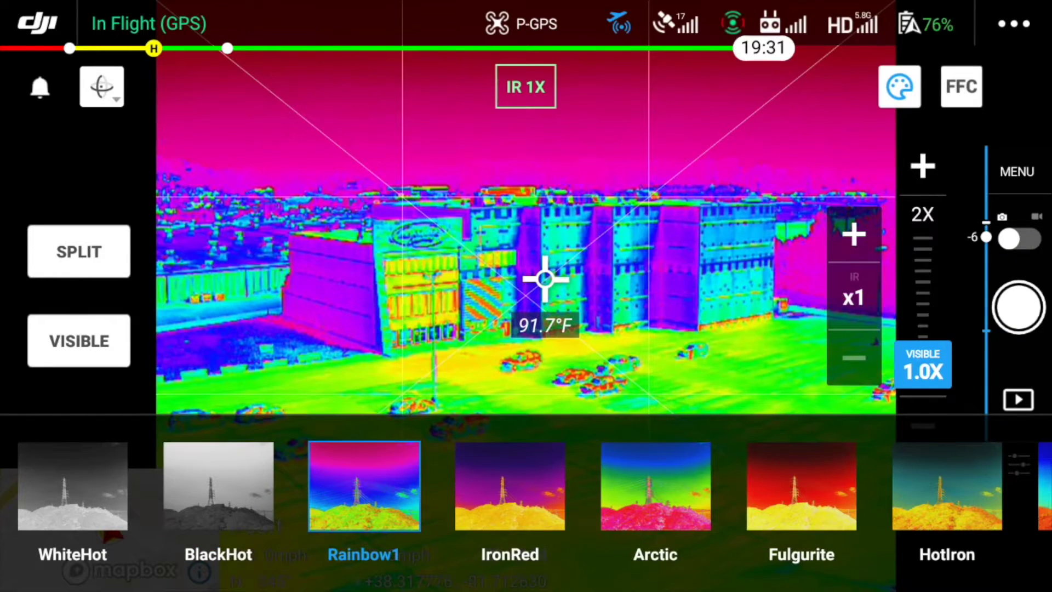
scroll(526, 486, right, 5)
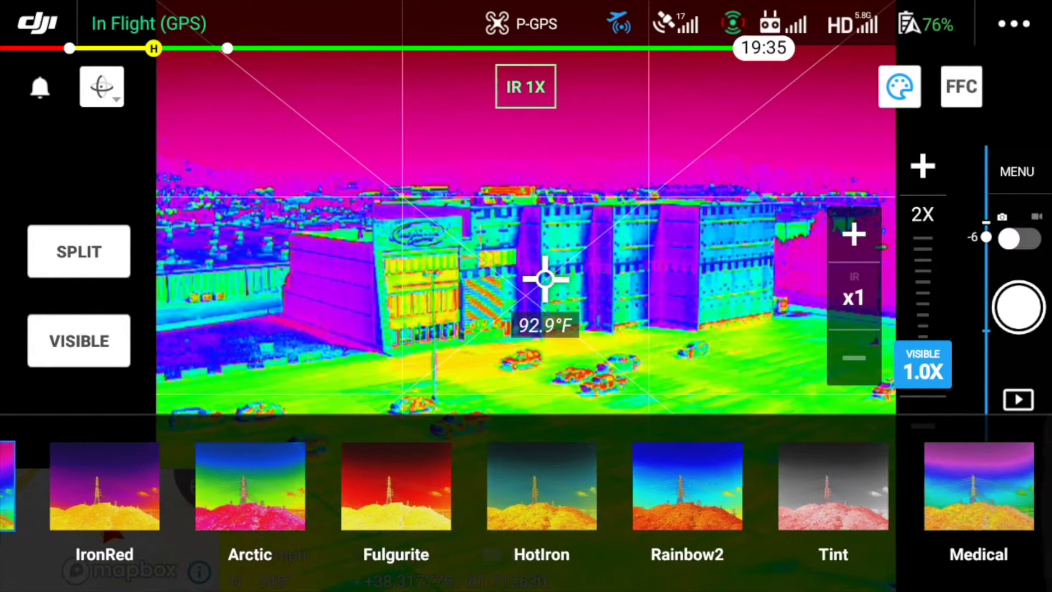
click(541, 486)
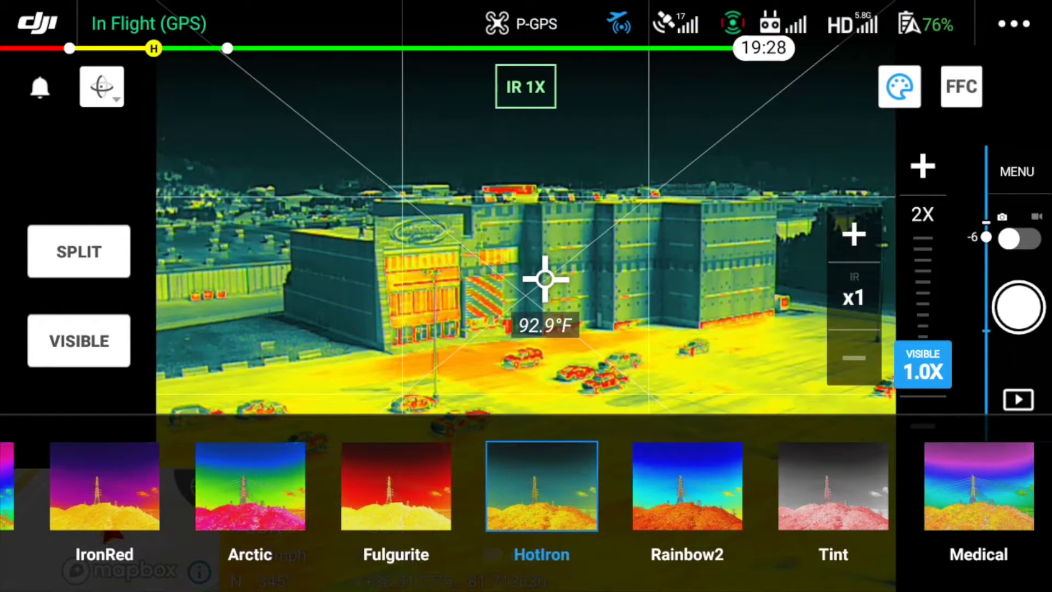
scroll(526, 486, left, 4)
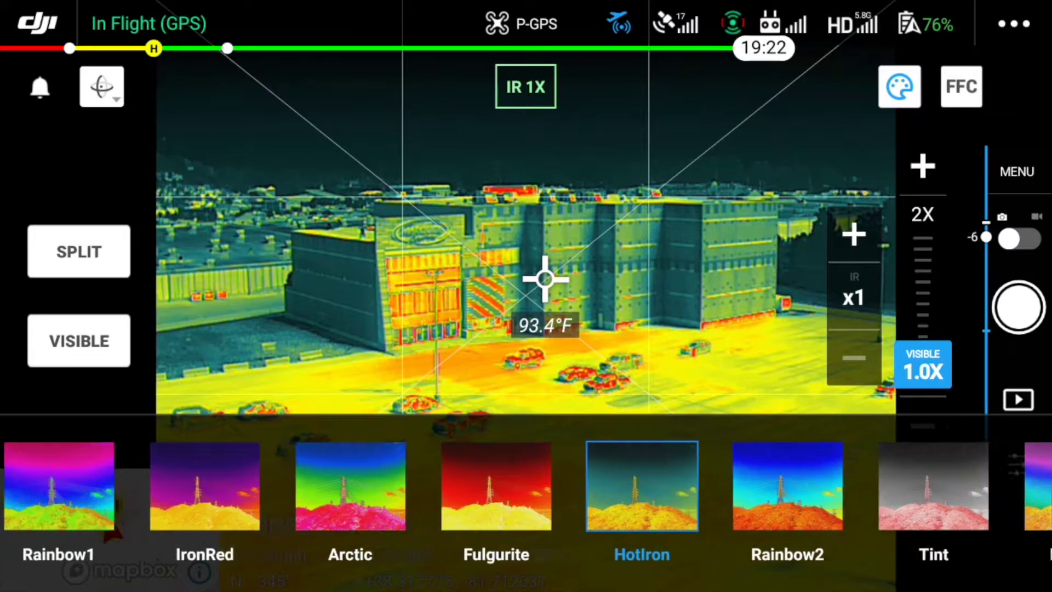
click(391, 486)
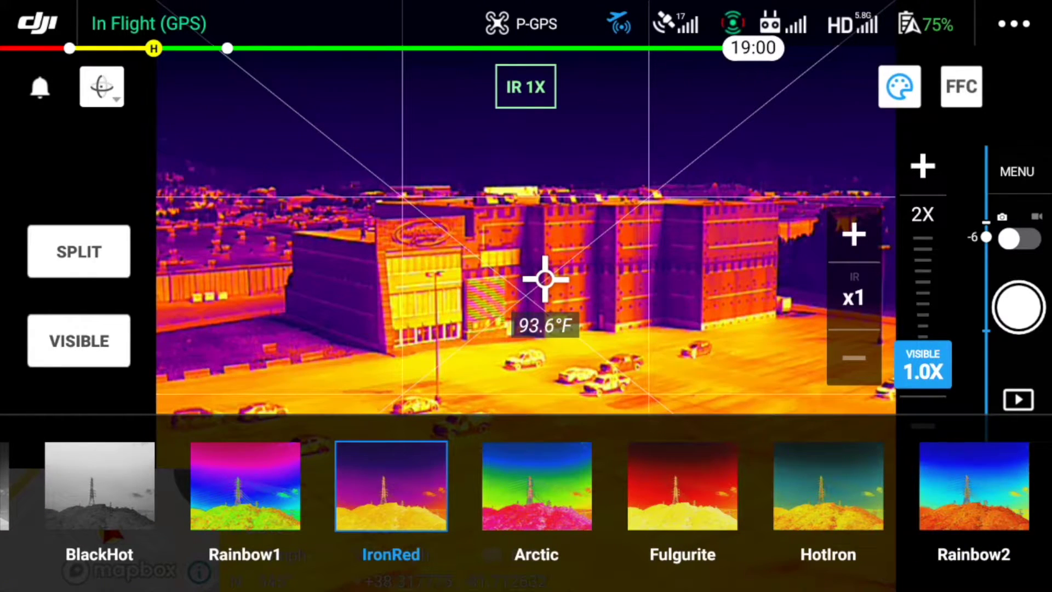
click(899, 87)
Record thermal video while spot-metering the left building, centre building and parking lot
click(1020, 239)
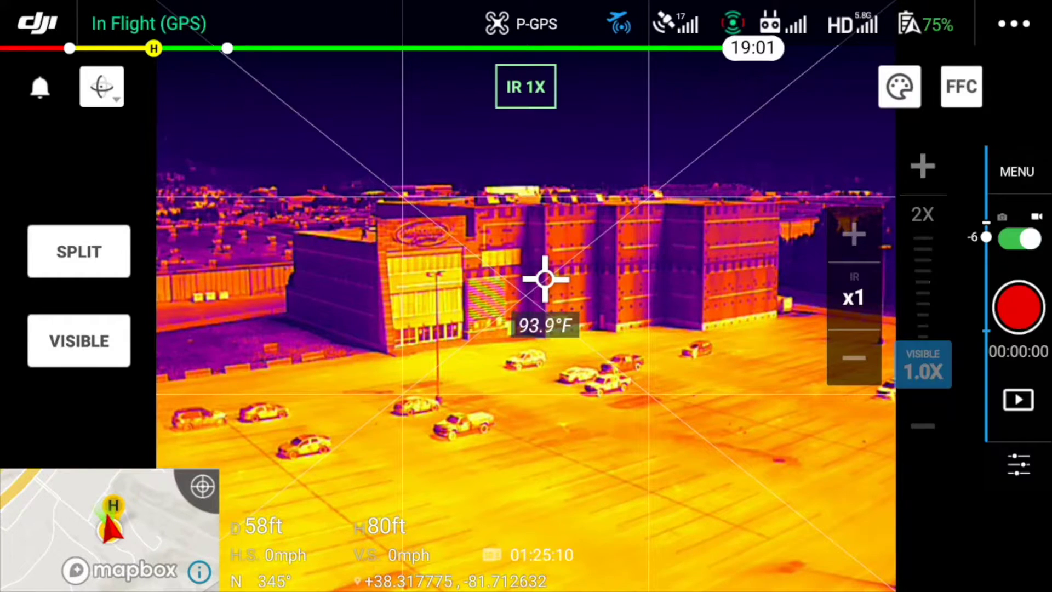
click(1019, 307)
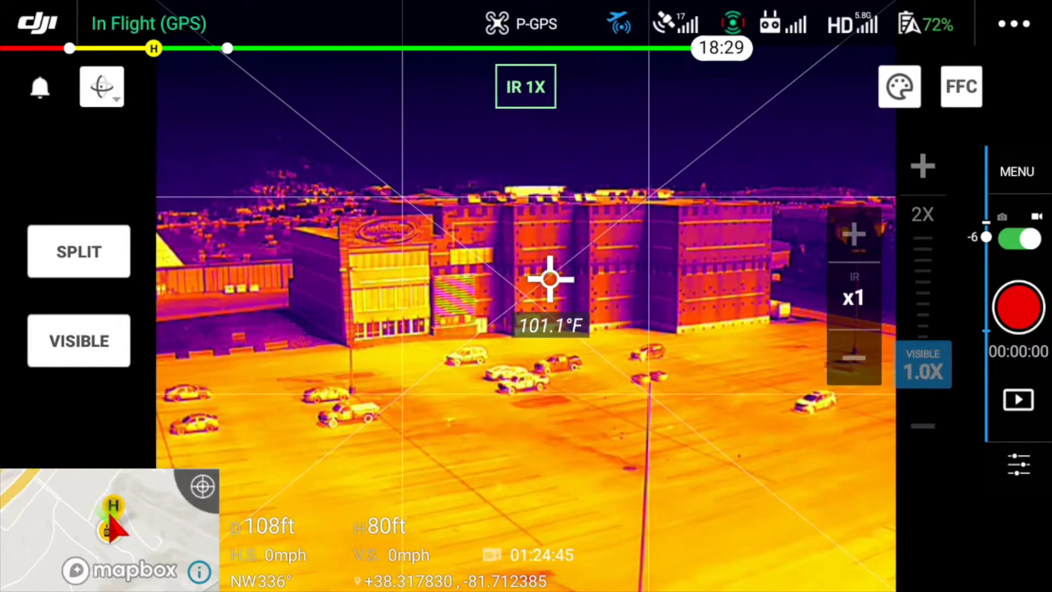
click(382, 289)
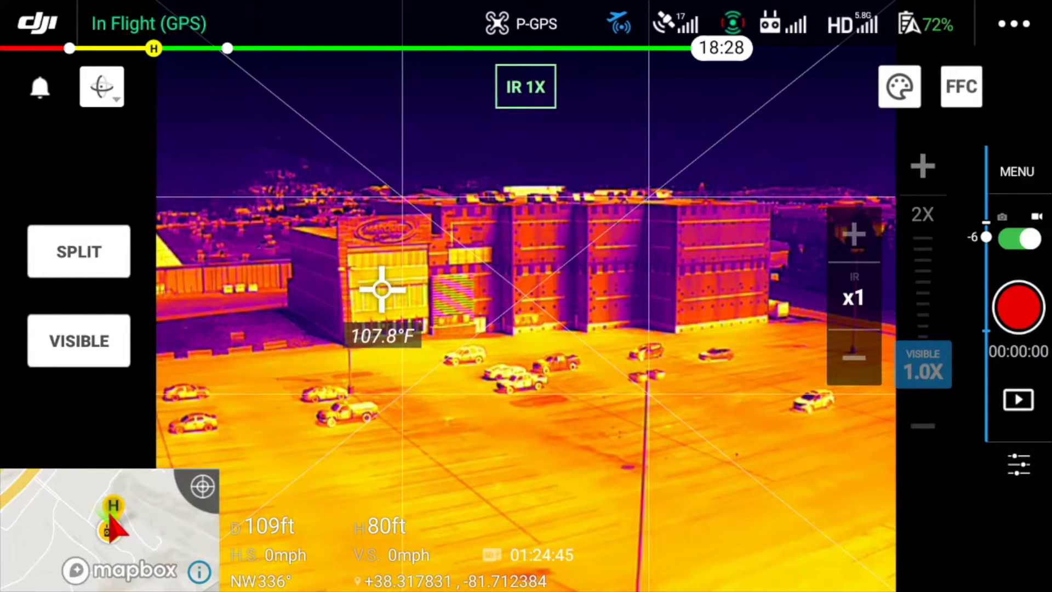
click(538, 241)
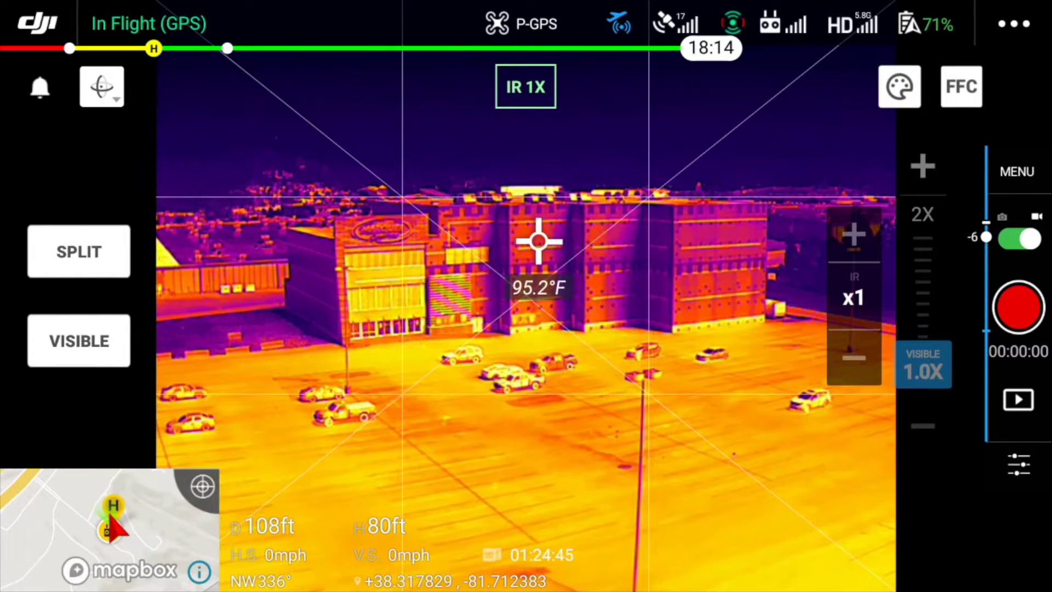
click(501, 450)
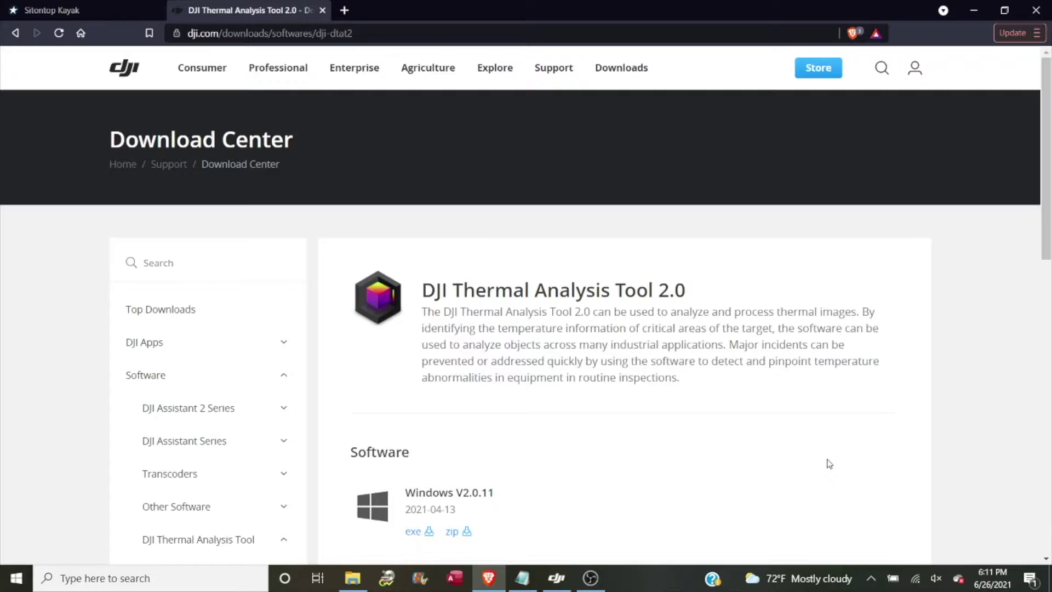
Launch DJI Thermal Analysis Tool 2 from the taskbar
click(557, 578)
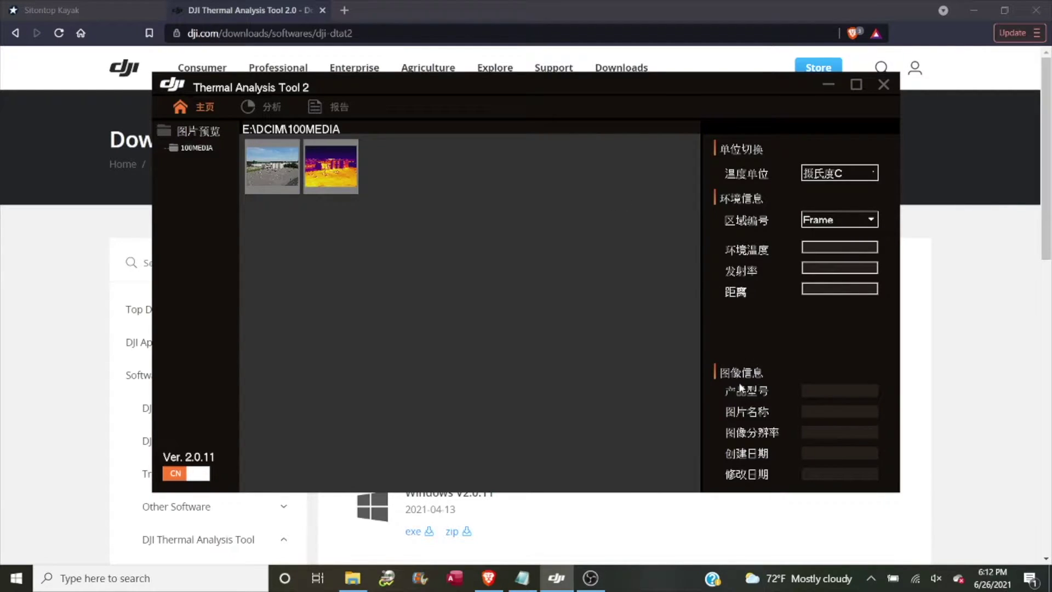
Switch Thermal Analysis Tool to English, maximise it, cancel Browse For Folder, and open File Explorer
click(199, 476)
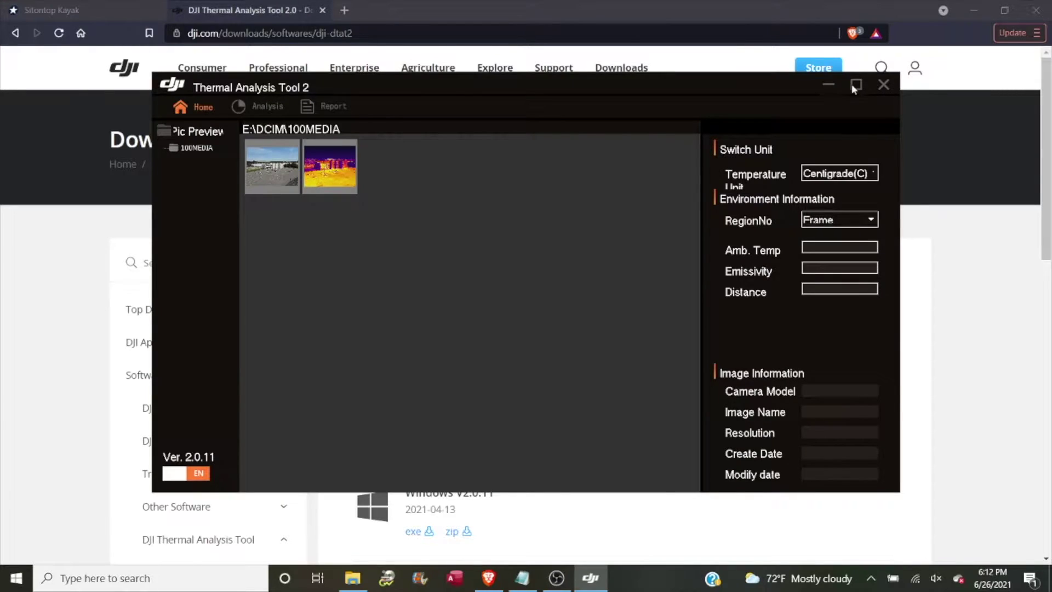
click(852, 84)
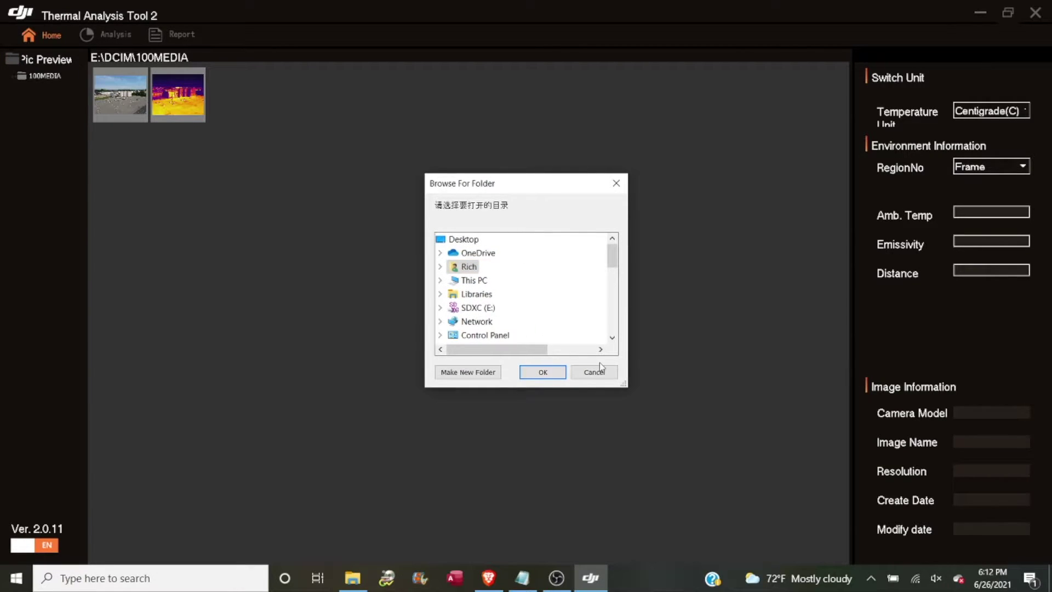
click(593, 375)
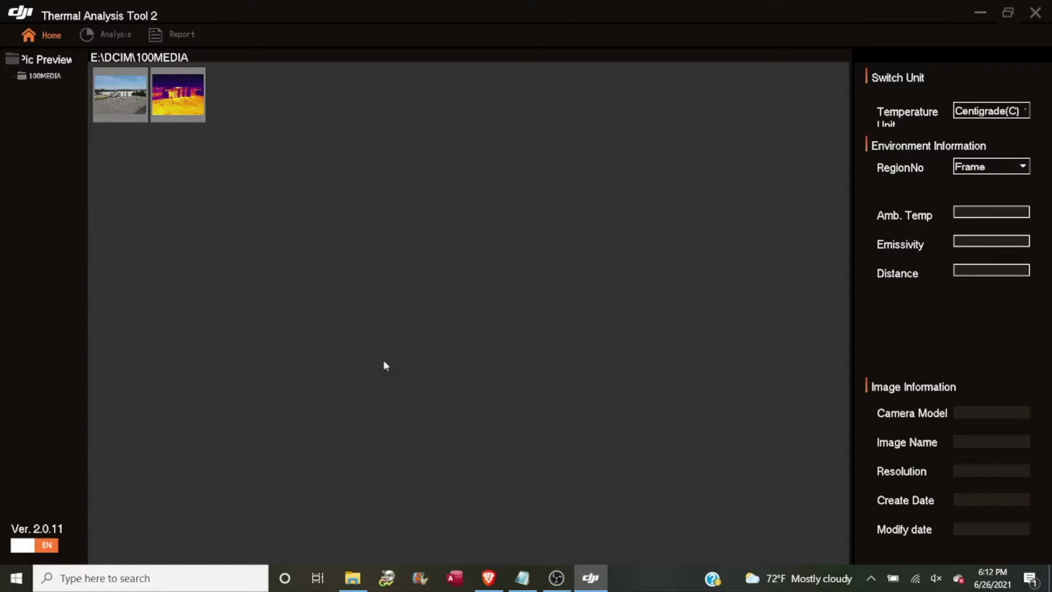
click(353, 578)
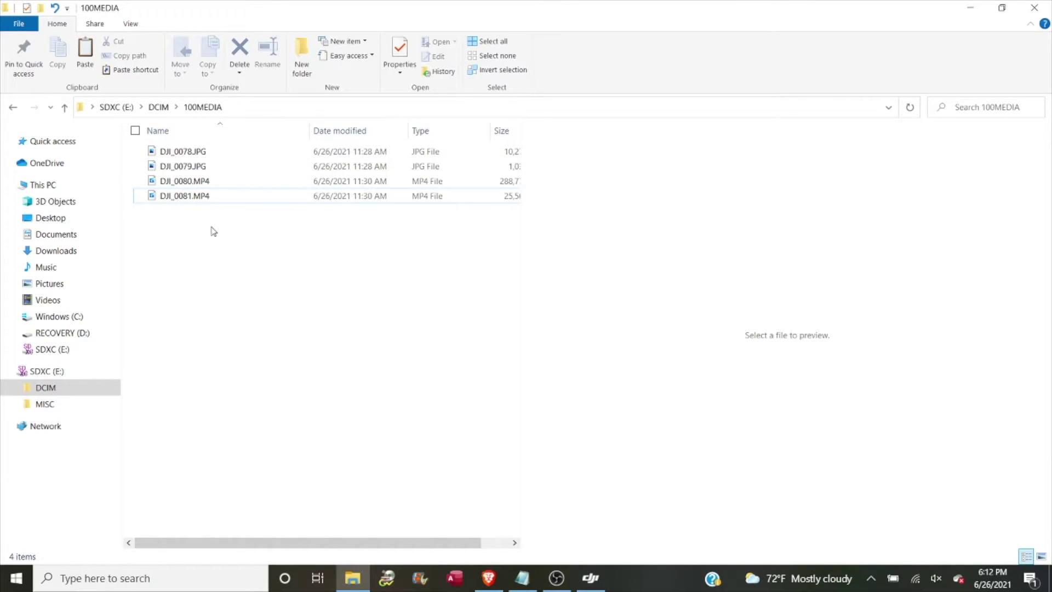
Preview DJI_0078.JPG, DJI_0079.JPG, DJI_0080.MP4 and DJI_0081.MP4, then return to Thermal Analysis Tool
click(184, 155)
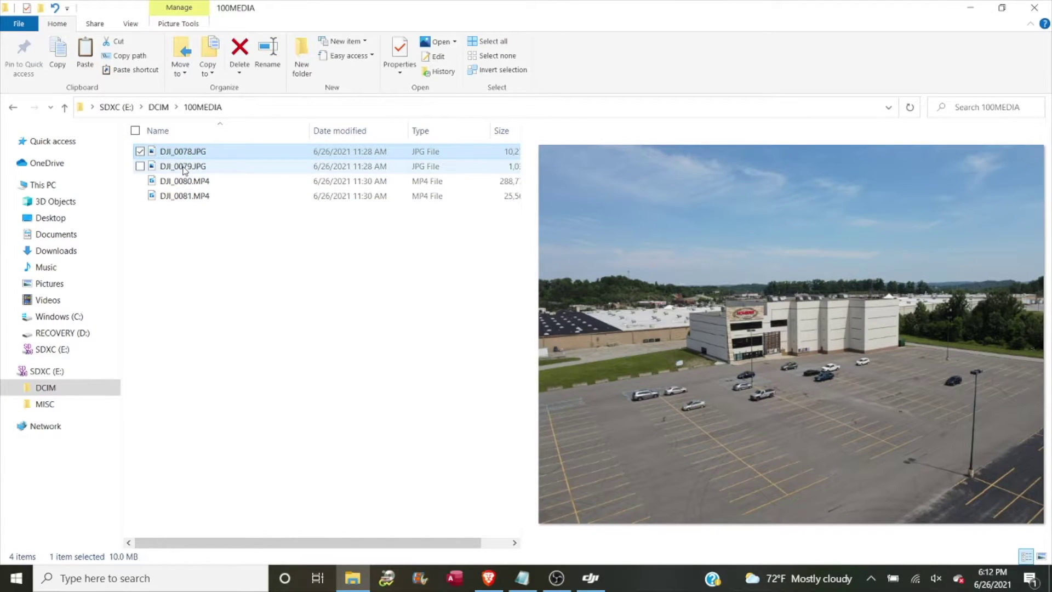
click(185, 171)
click(187, 155)
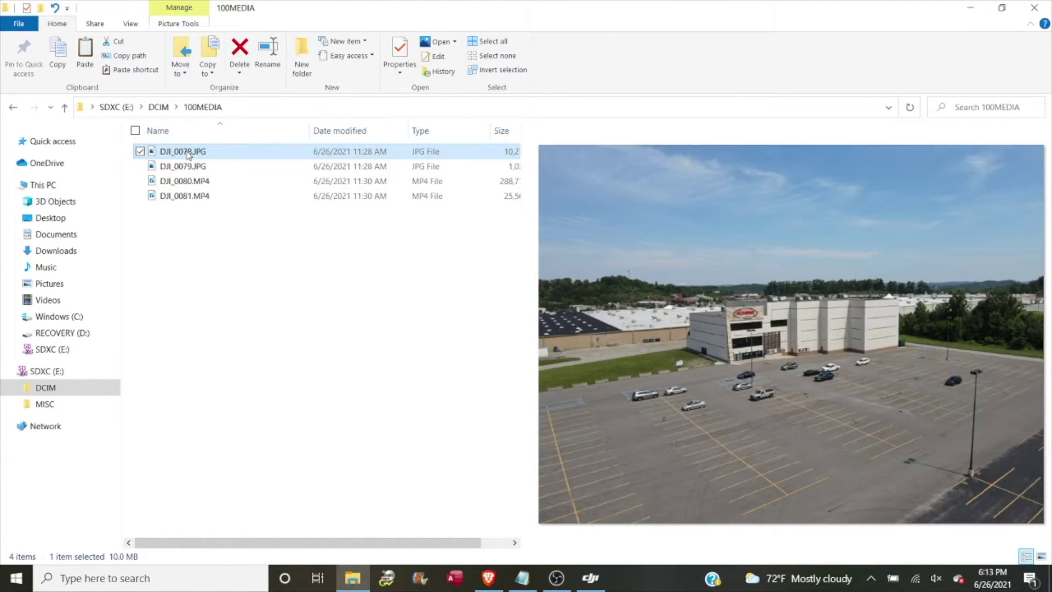
click(189, 182)
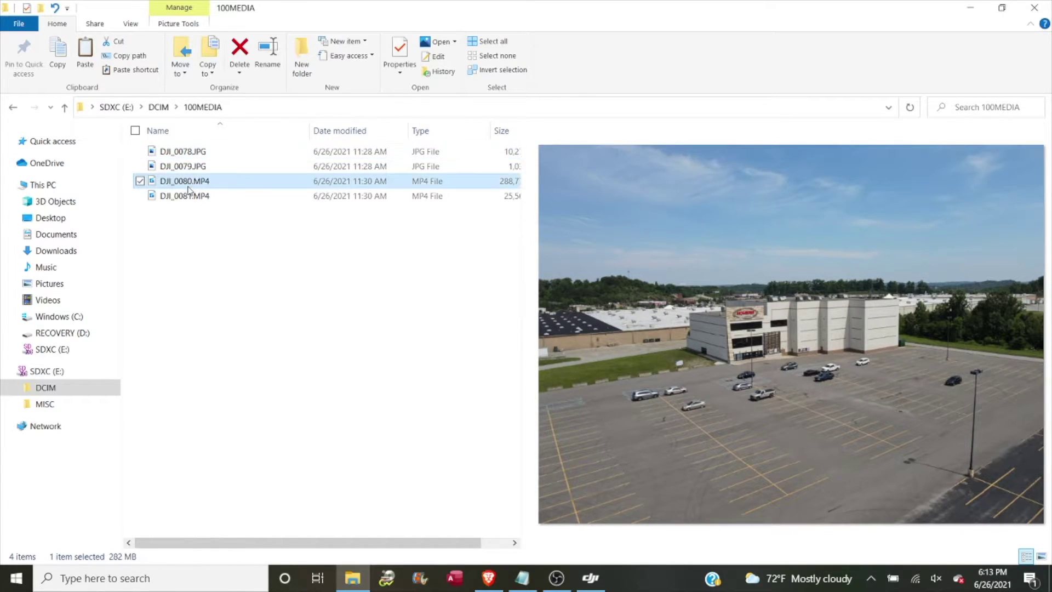
click(187, 197)
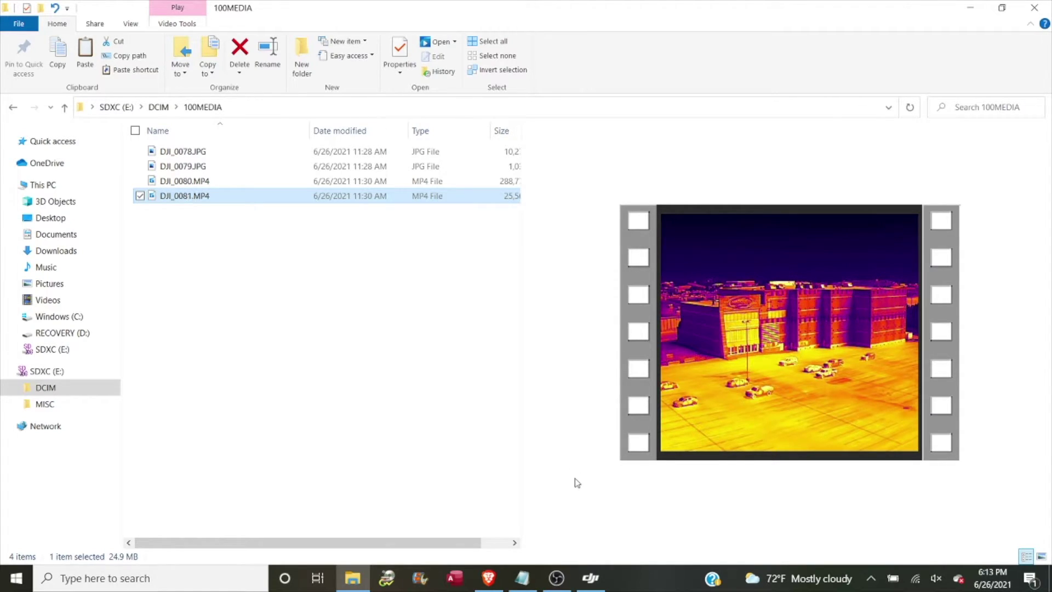
click(590, 578)
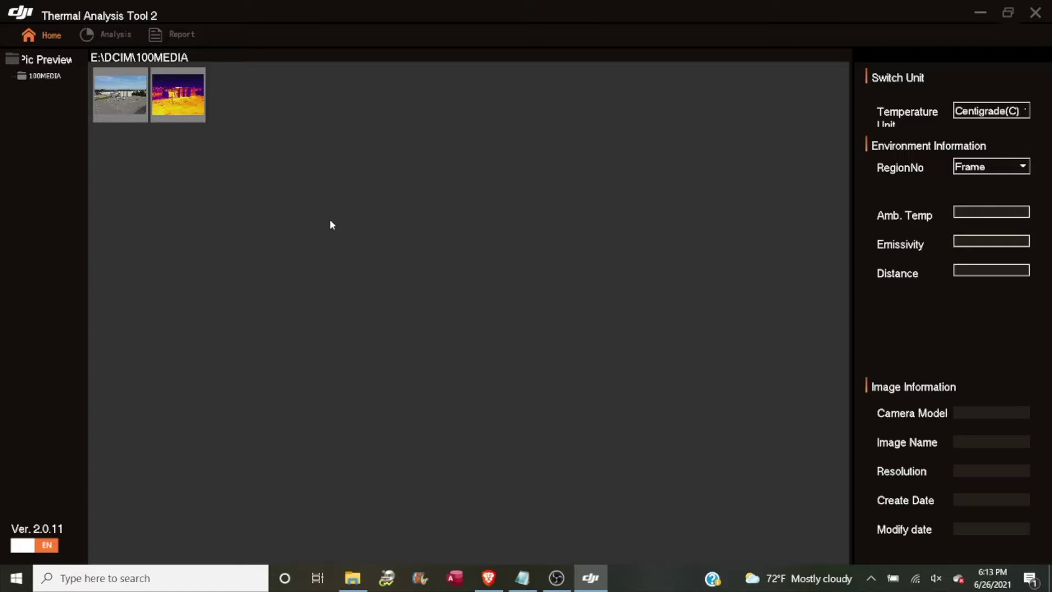
Open the DJI_0079 thermal photo on the Analysis page and zoom in on it
double_click(178, 98)
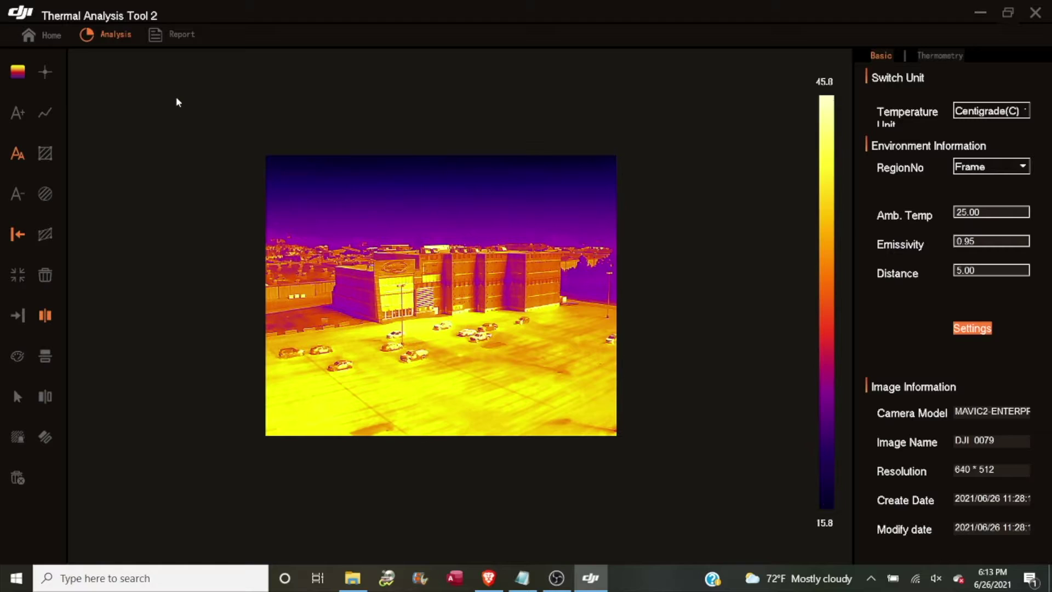
scroll(477, 277, up, 2)
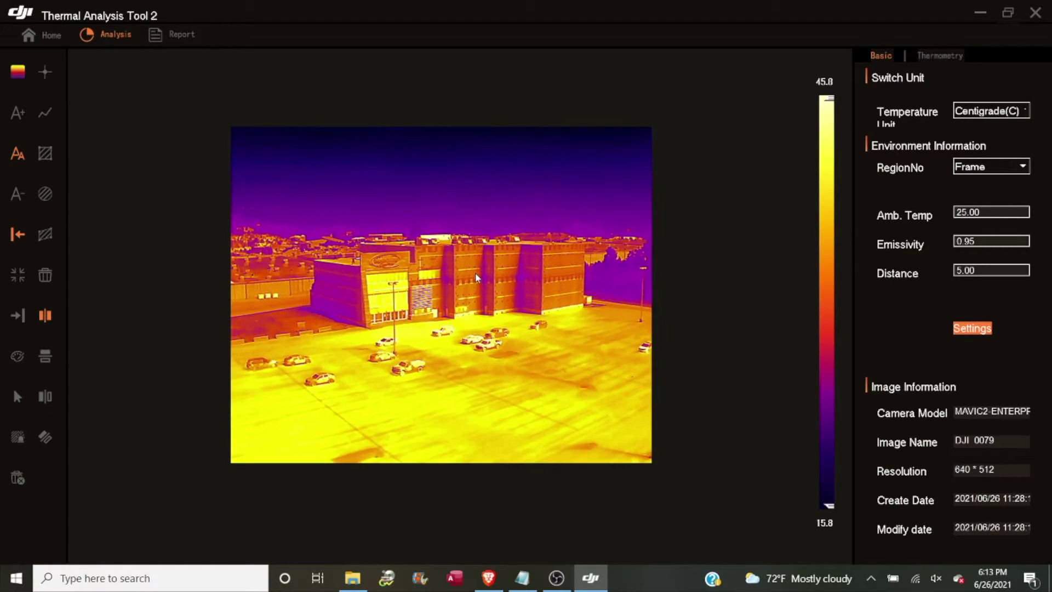
scroll(477, 278, up, 3)
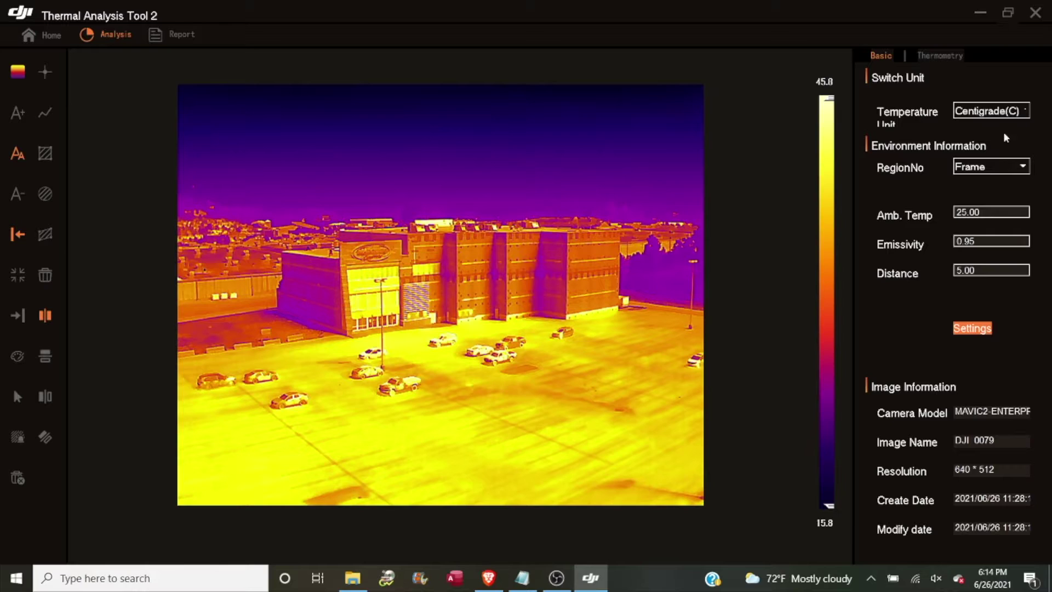
Set the Temperature Unit to Fahrenheit(F)
click(1025, 110)
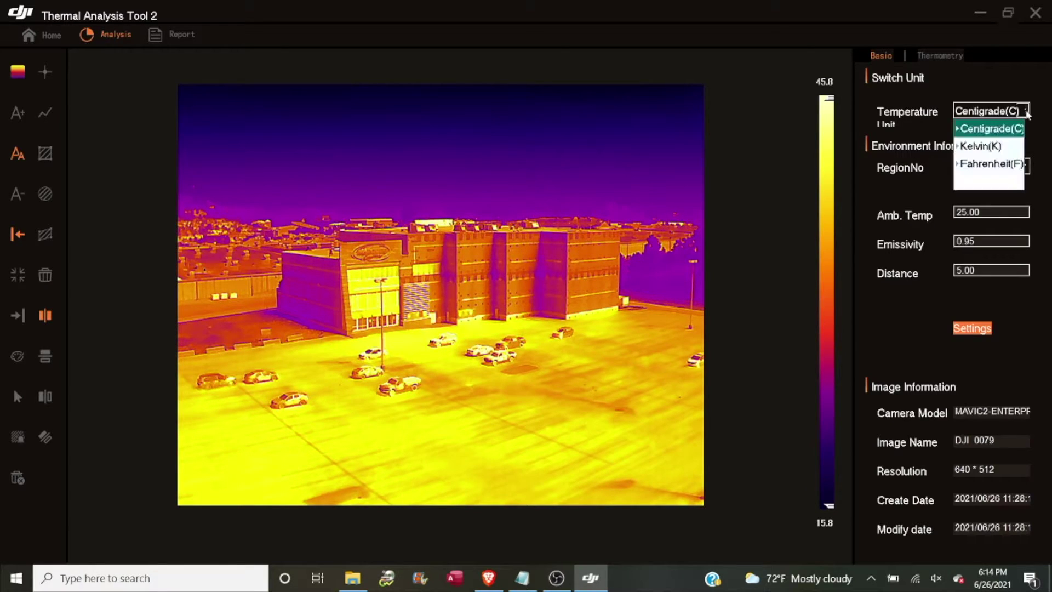
click(996, 163)
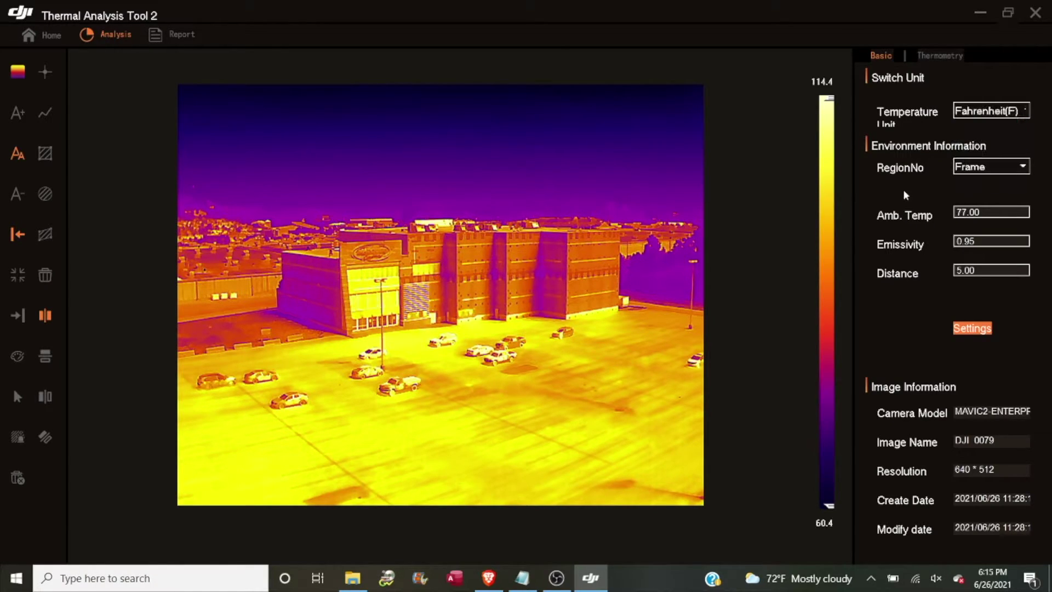
Try white-hot and other palettes, settling on the rainbow palette with magenta sky
click(18, 76)
click(55, 77)
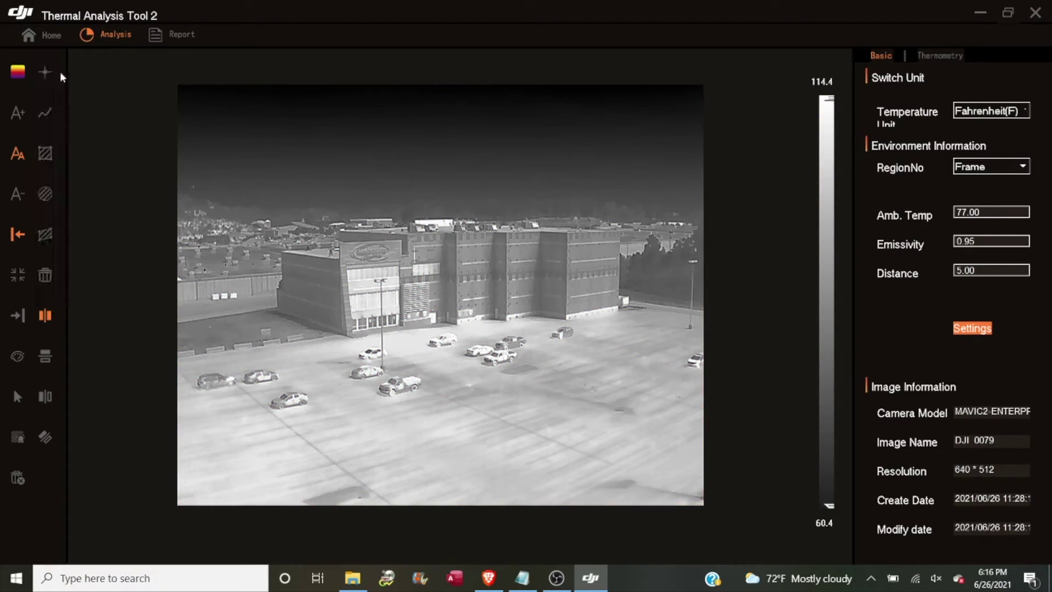
click(17, 73)
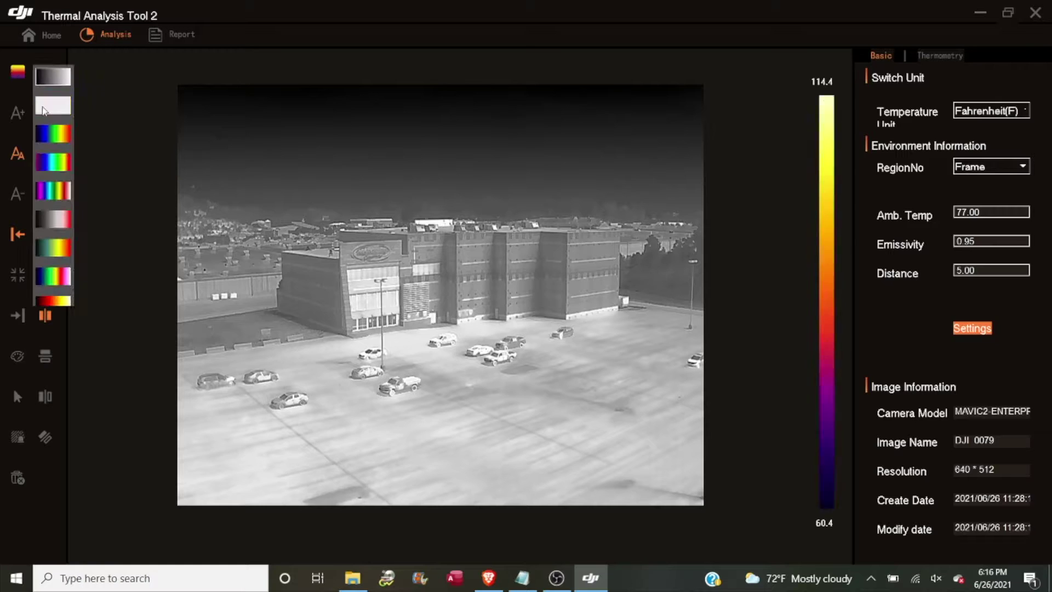
click(53, 137)
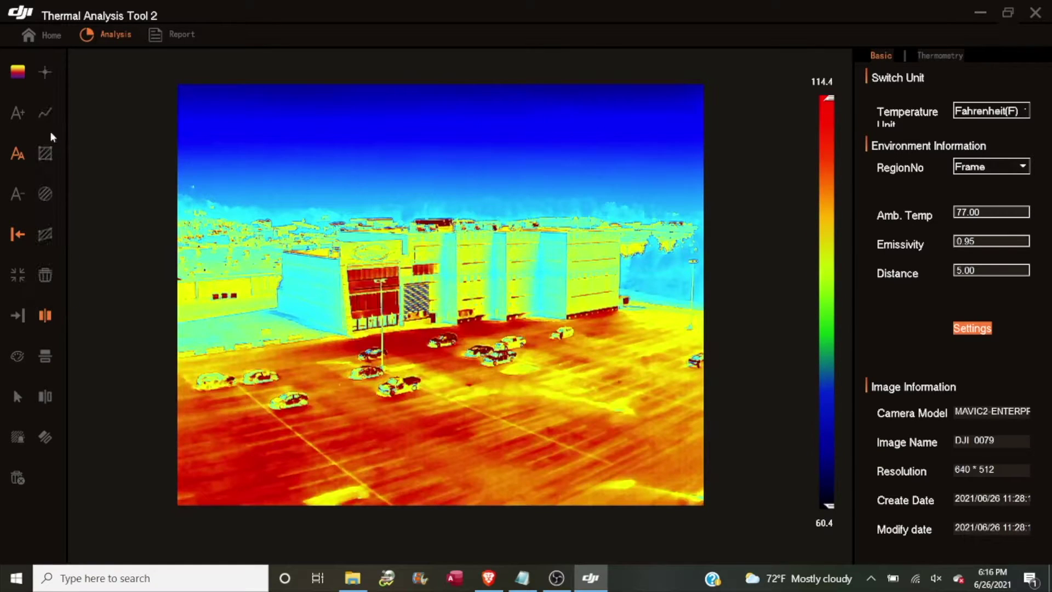
click(18, 73)
click(54, 155)
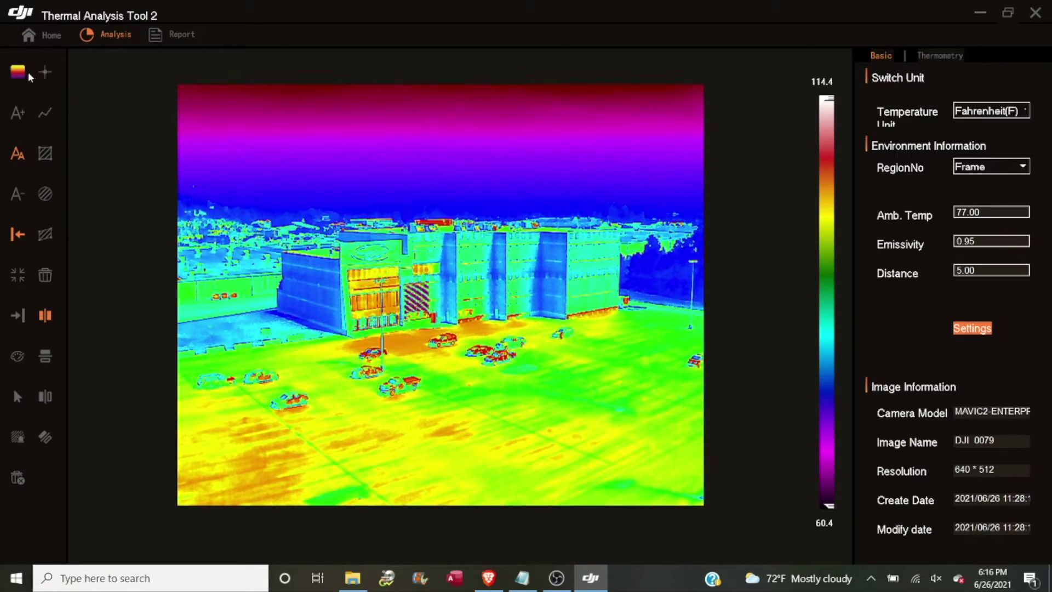
click(46, 73)
Place point measurements P1 (81.2°F) and P2 (101.9°F) on the building wall
click(316, 291)
click(45, 71)
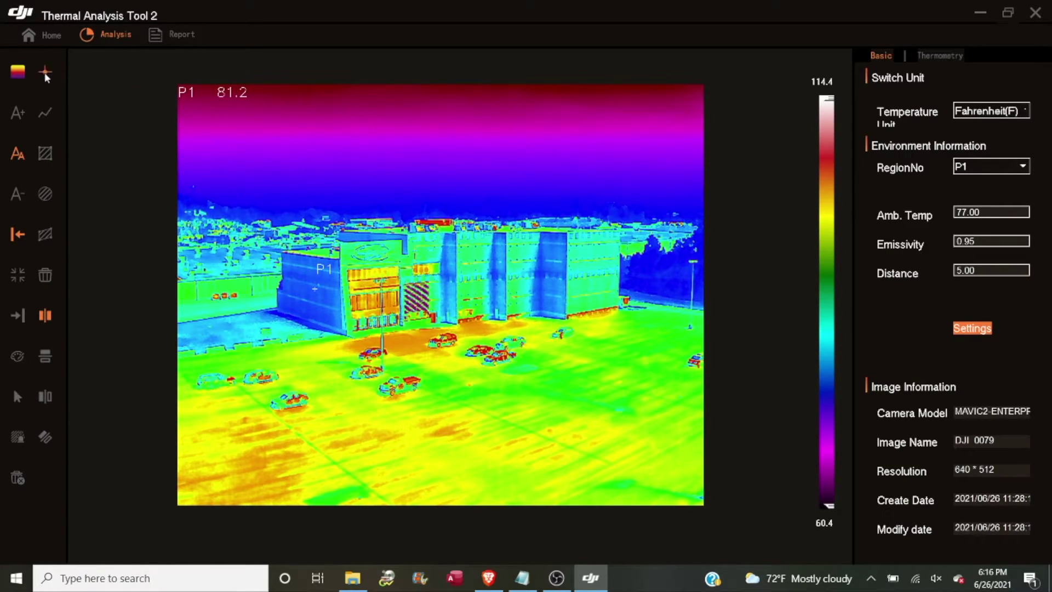
click(376, 278)
Test larger and smaller point label sizes, leaving the labels at default size
click(15, 114)
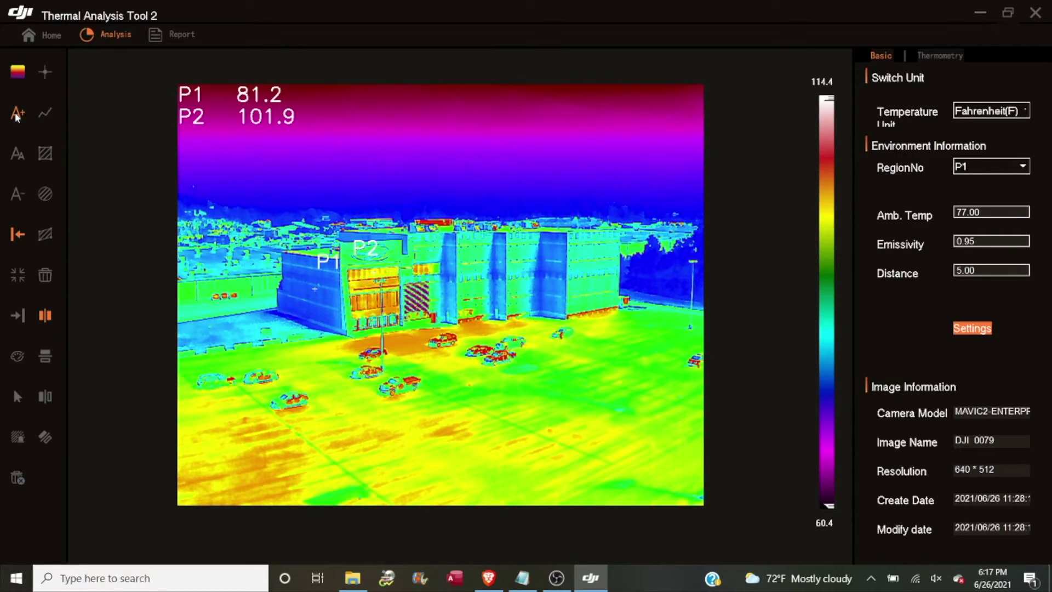
click(17, 155)
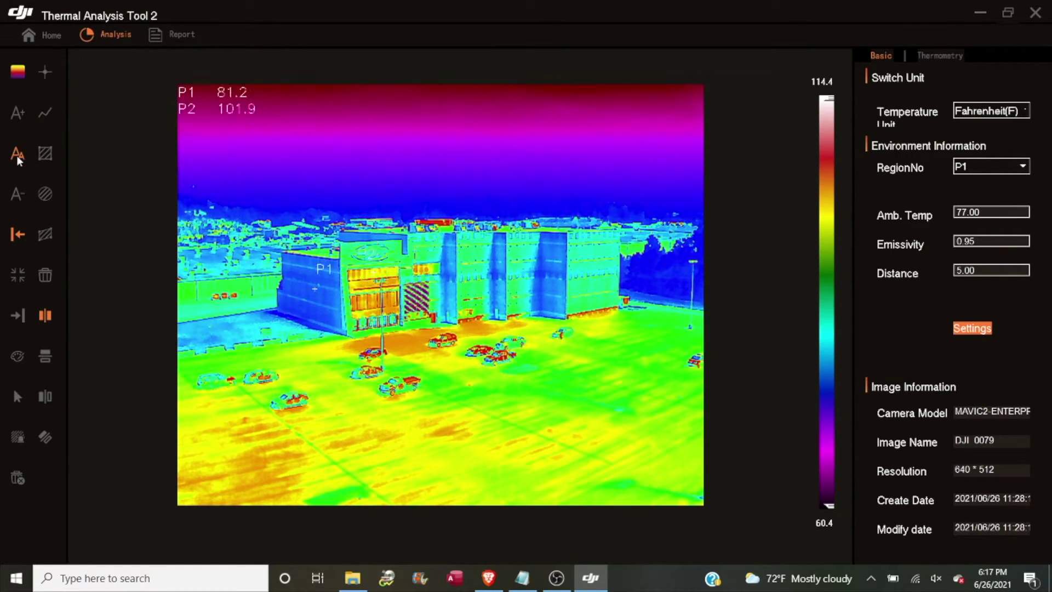
click(18, 192)
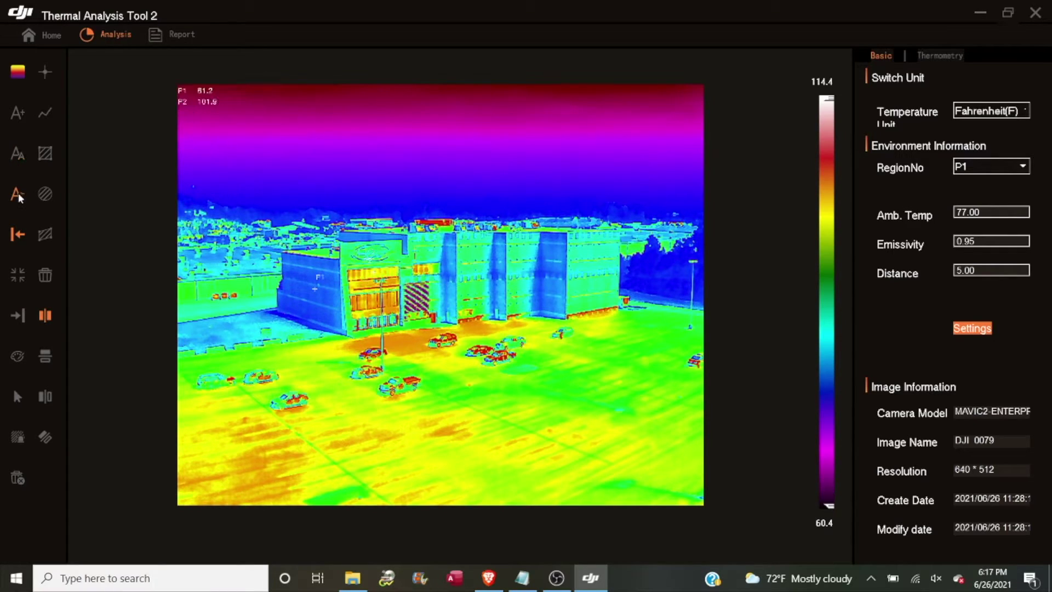
click(18, 153)
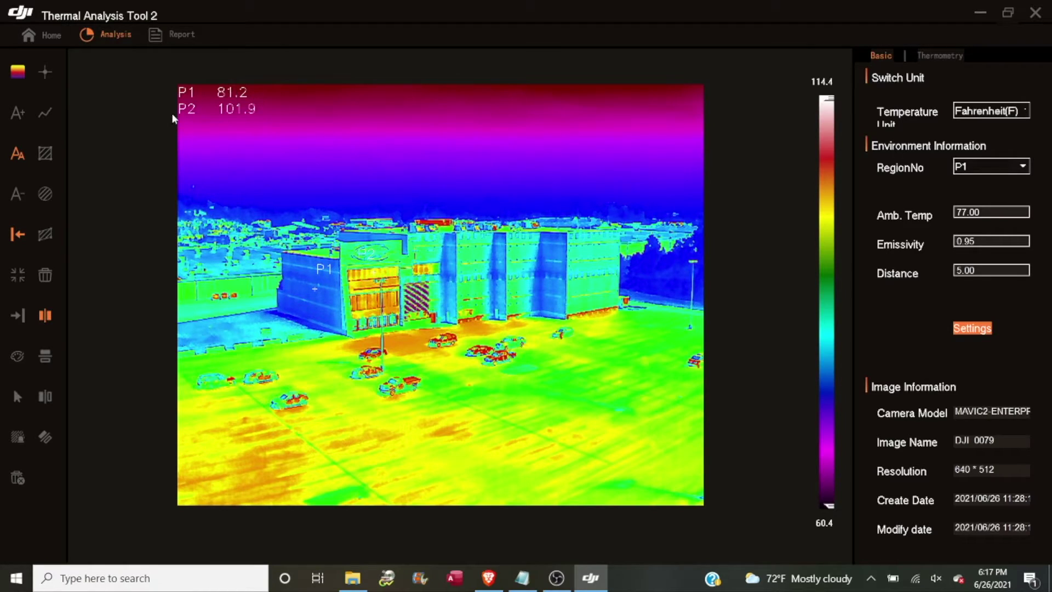
Show the P1 81.2 and P2 101.9 readouts in a smaller font, listed in the top-left corner
click(20, 277)
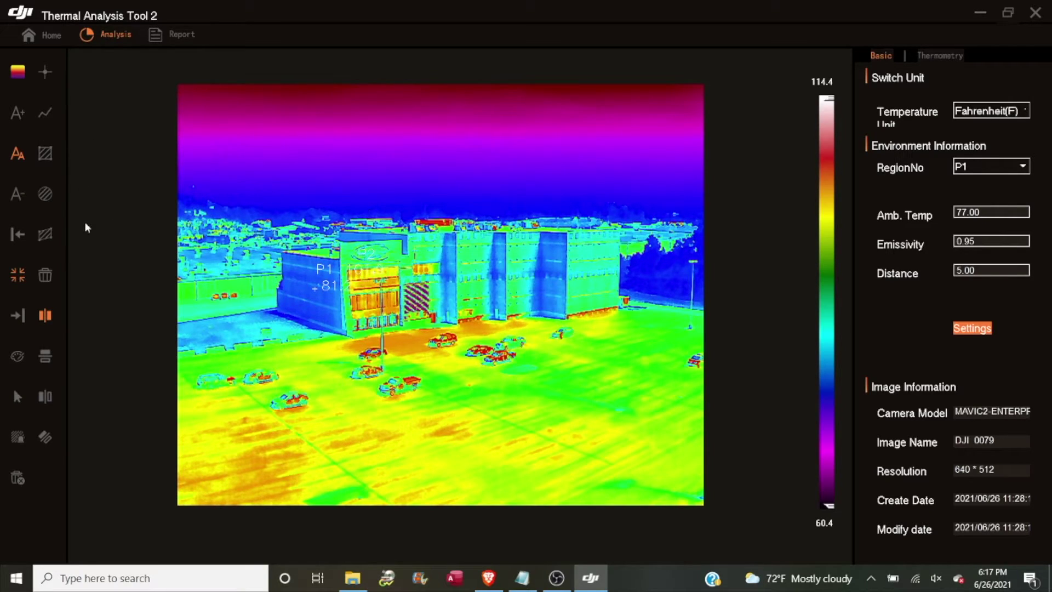
click(17, 113)
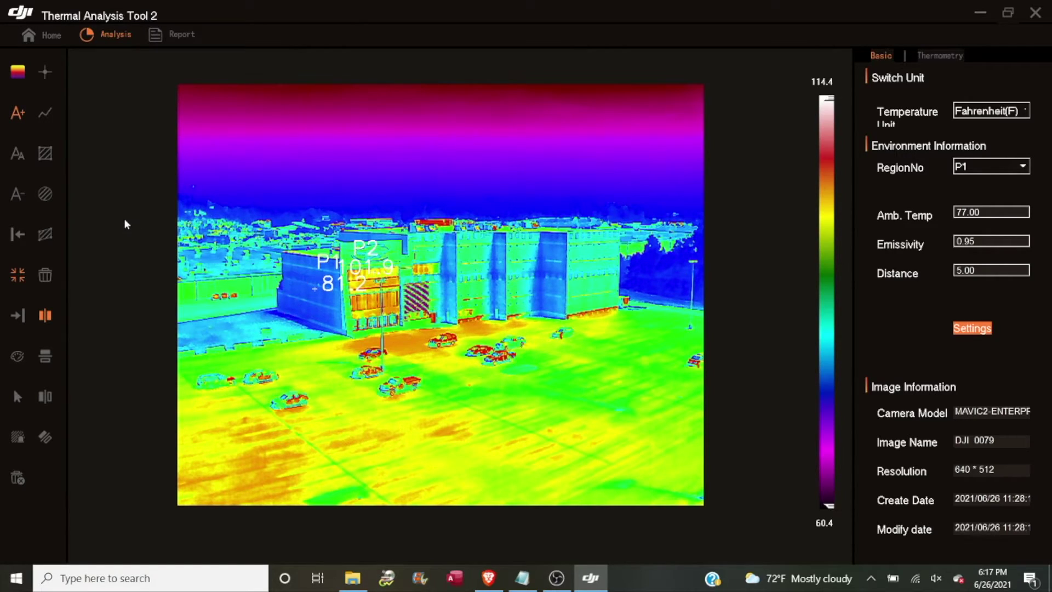
click(14, 156)
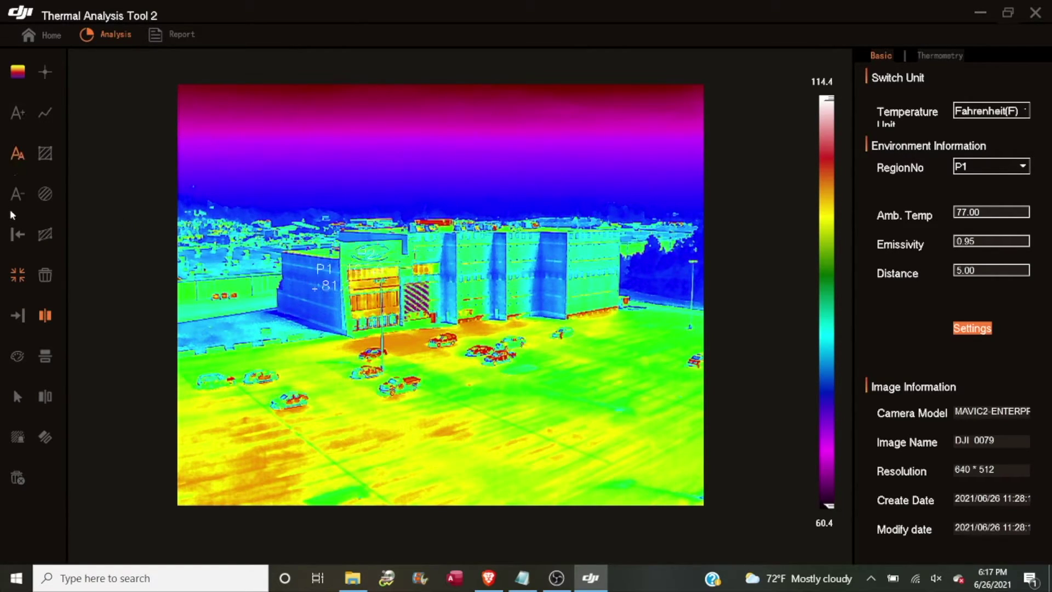
click(13, 237)
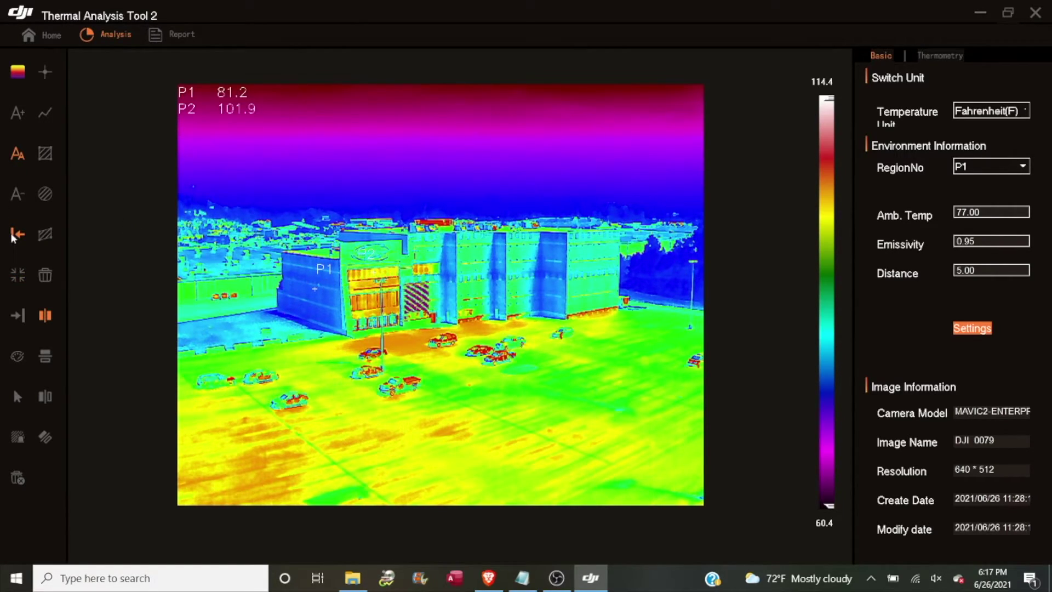
click(19, 316)
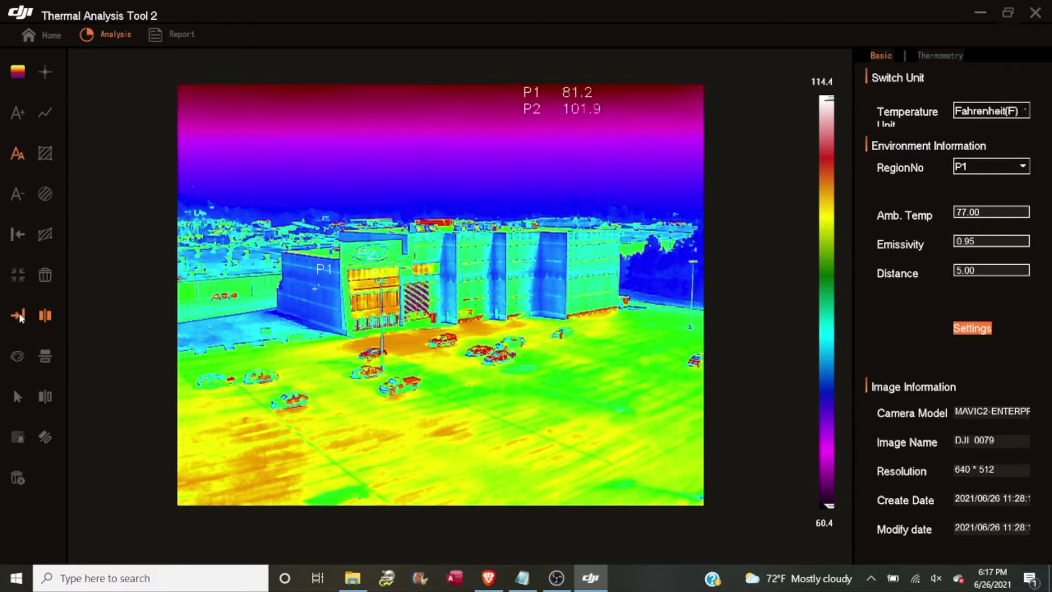
click(18, 235)
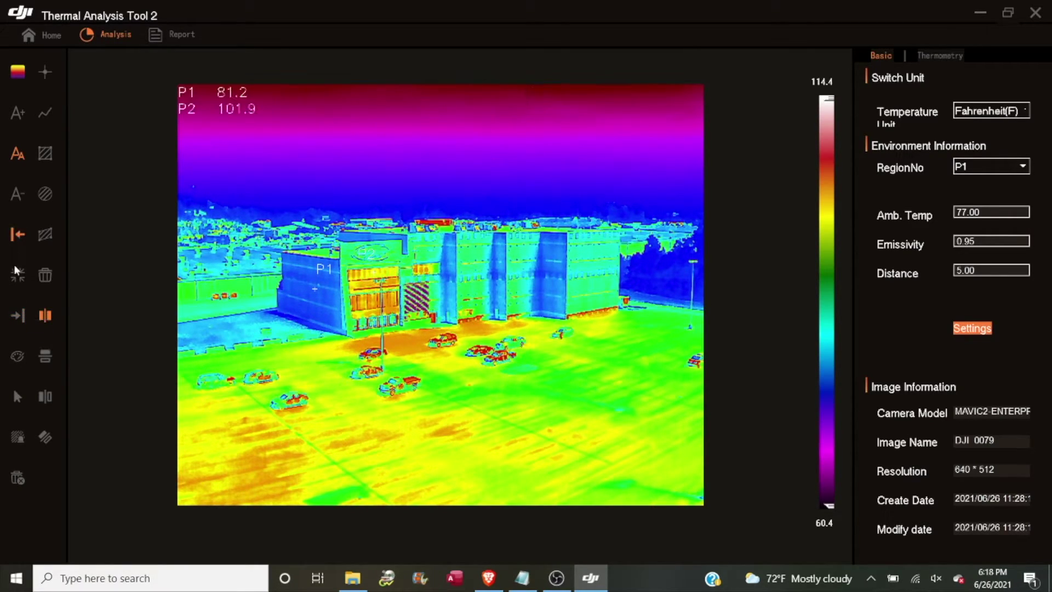
click(17, 356)
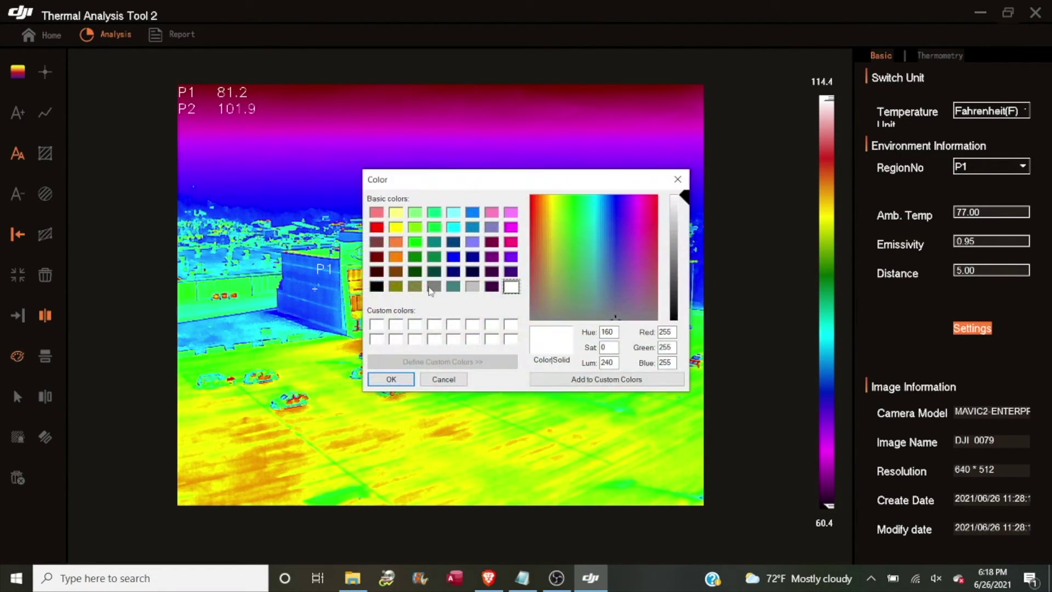
click(415, 242)
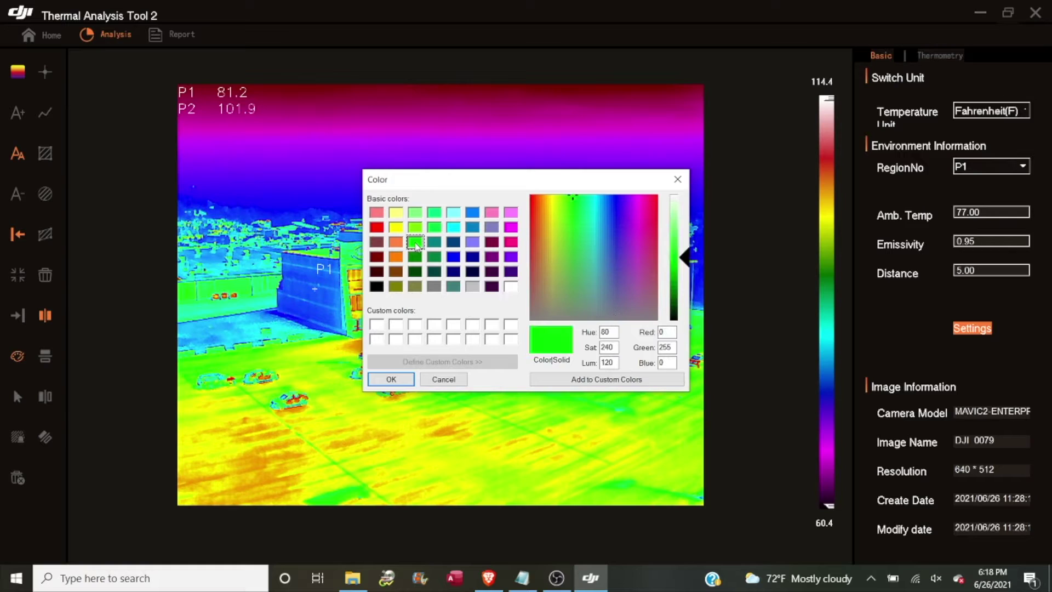
click(391, 379)
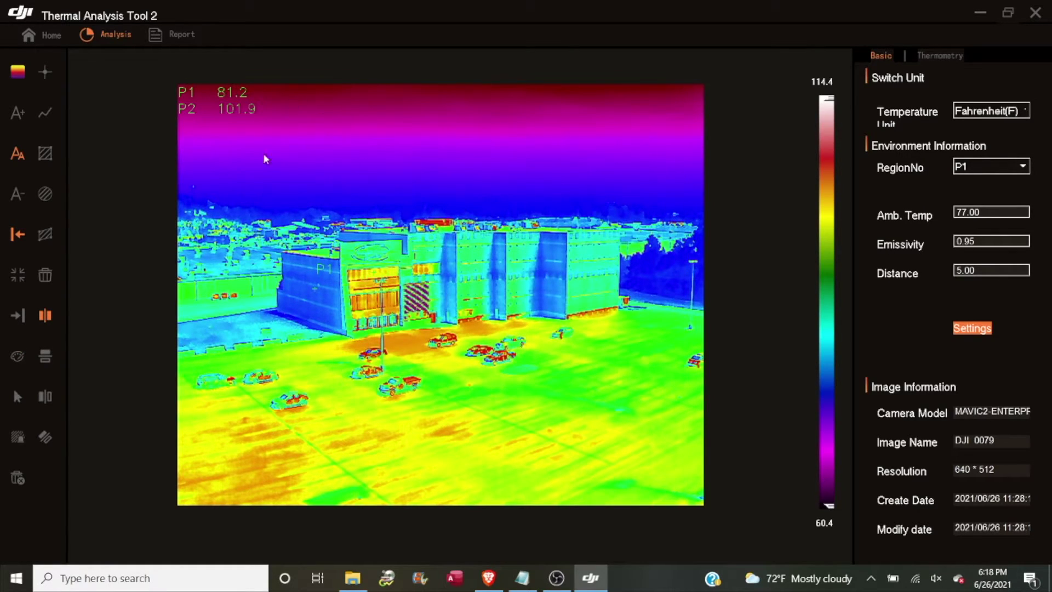
click(22, 357)
click(511, 286)
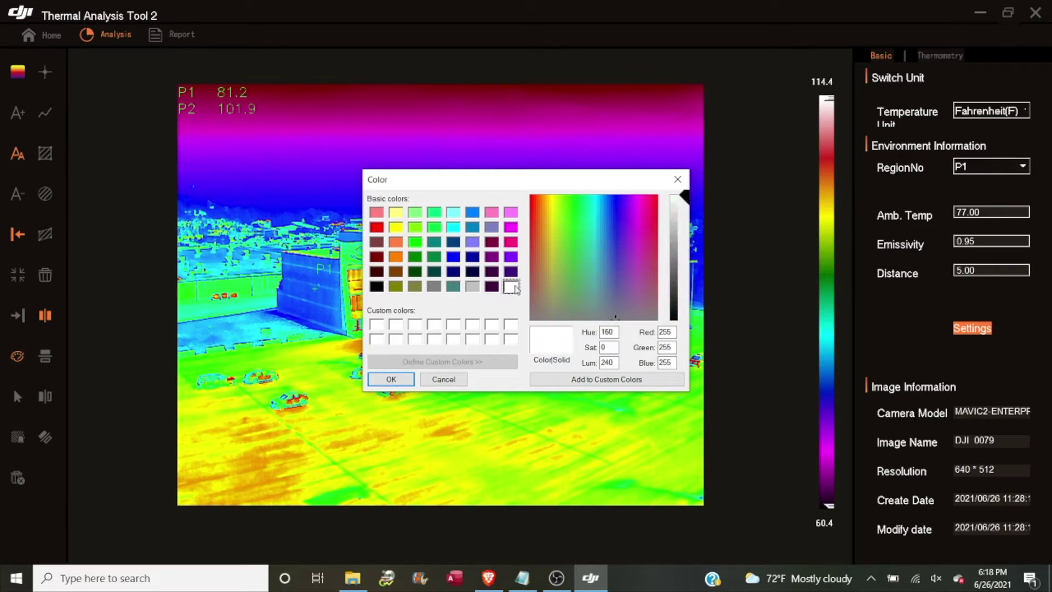
click(391, 379)
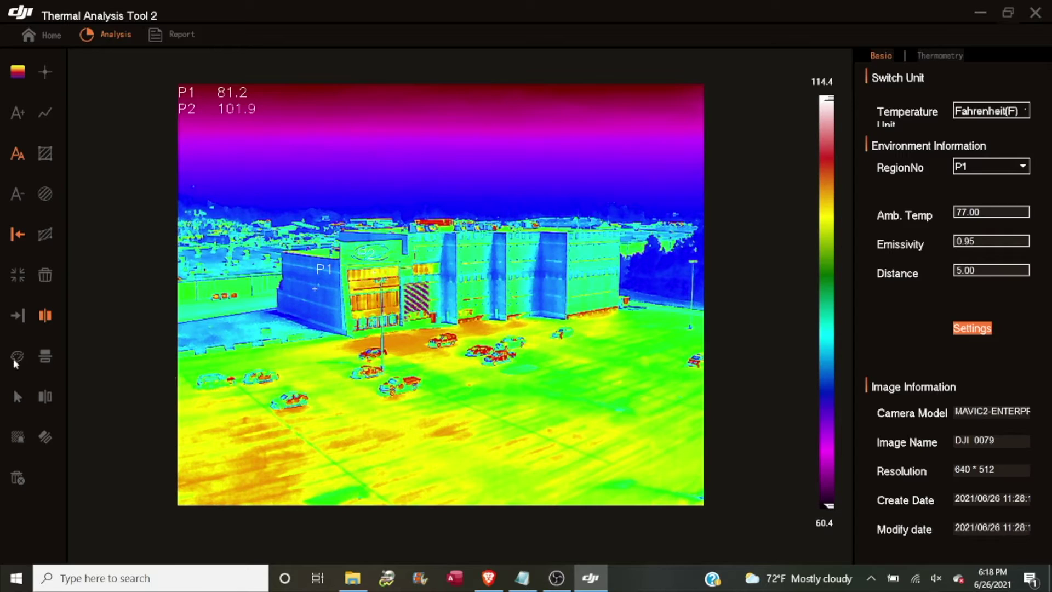
Turn on Cursor Following and leave the Isotherm feature switched on
click(16, 399)
click(19, 439)
click(19, 440)
click(18, 439)
click(19, 440)
click(18, 438)
scroll(814, 434, down, 1)
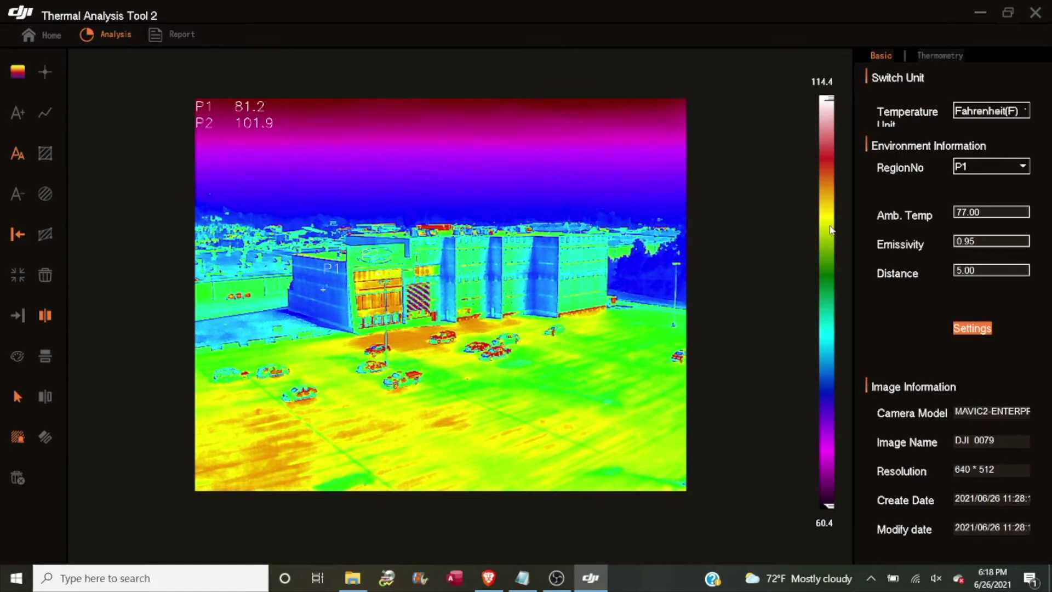
scroll(502, 339, up, 1)
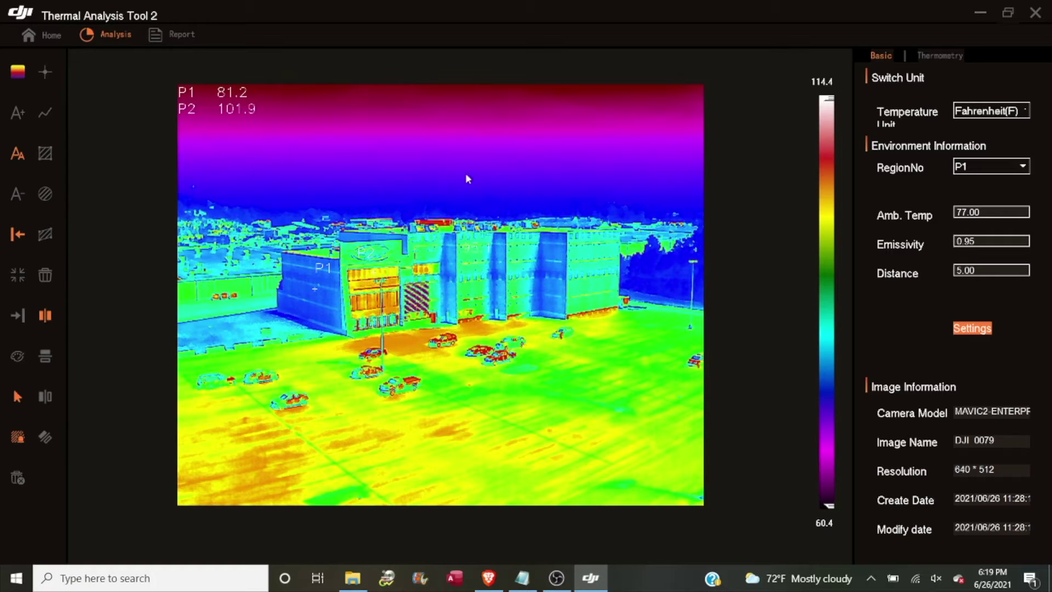
Clear the P1/P2 points, draw trial lines L1 and L2 on the wall, then delete them
click(17, 478)
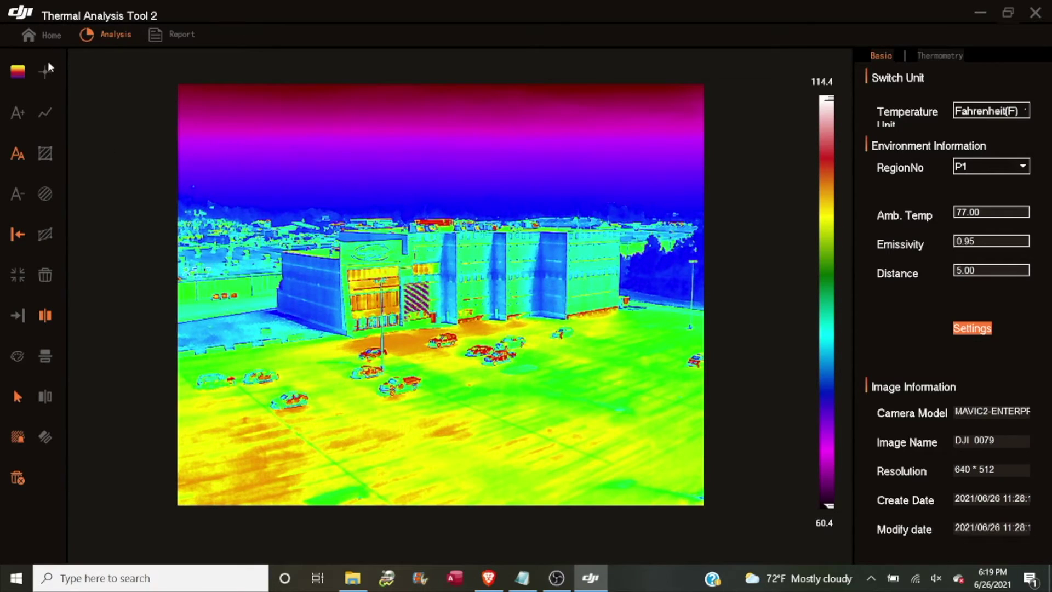
click(43, 112)
drag(306, 293, 399, 309)
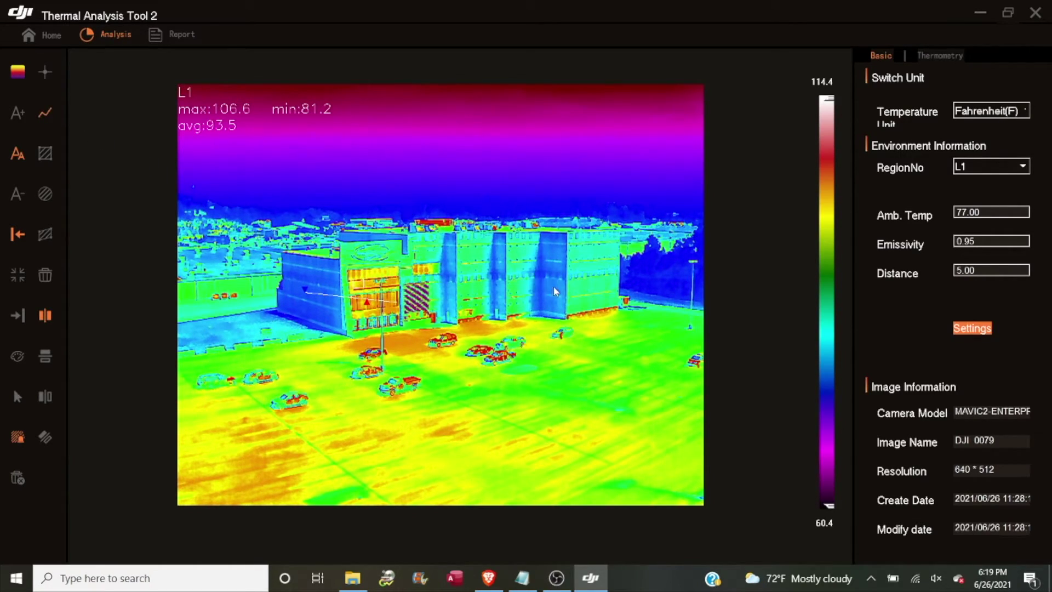
drag(560, 274, 562, 335)
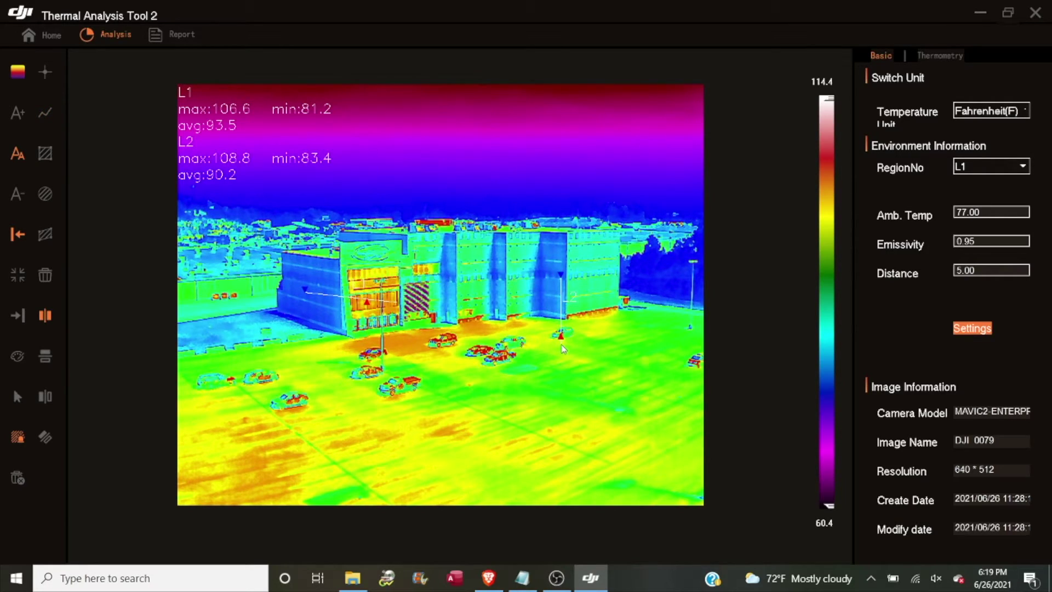
click(17, 479)
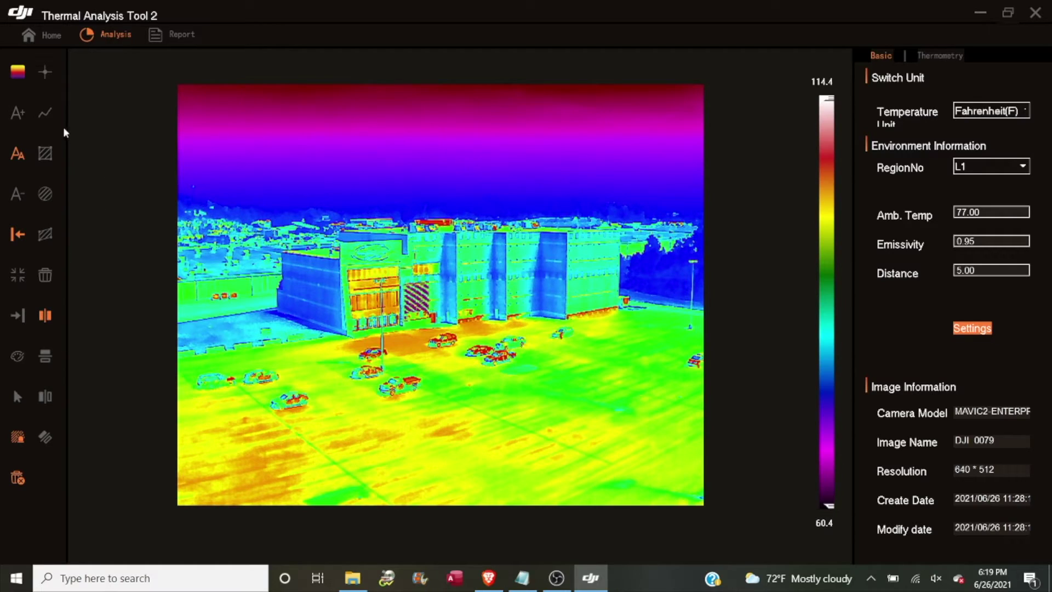
Draw rectangle R1 over the parked cars and circle C1 over the building entrance
click(43, 151)
drag(504, 233, 643, 314)
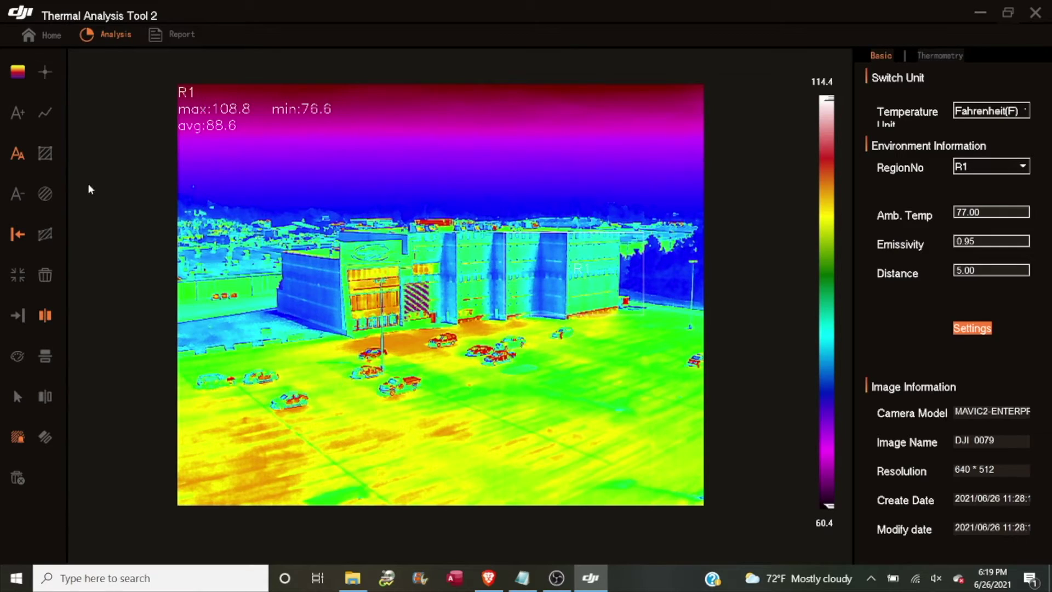
click(46, 192)
mouse_move(284, 274)
mouse_down()
mouse_move(324, 313)
mouse_move(284, 268)
mouse_up()
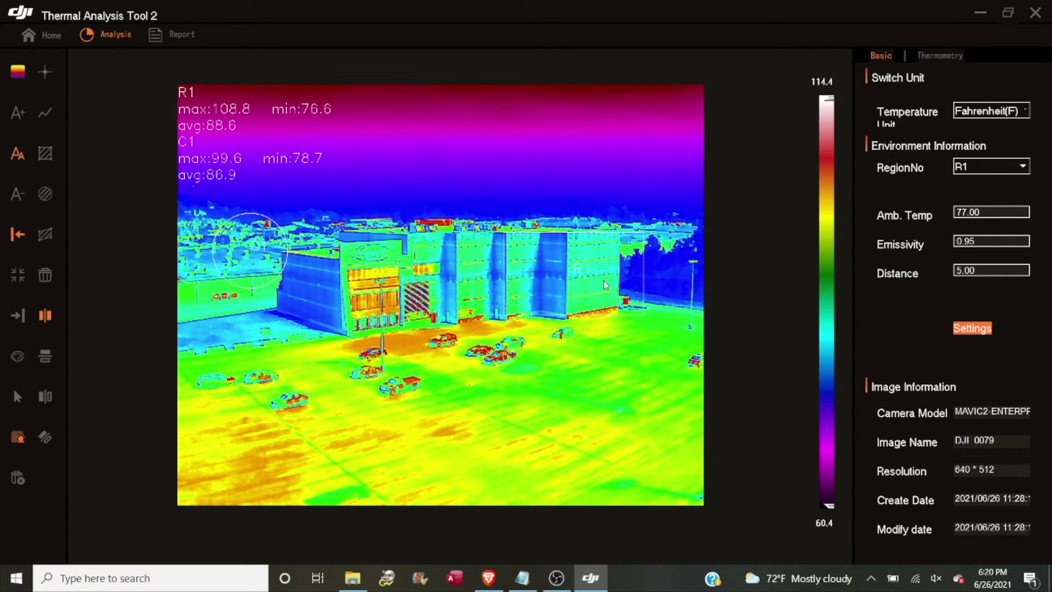
drag(584, 288, 562, 351)
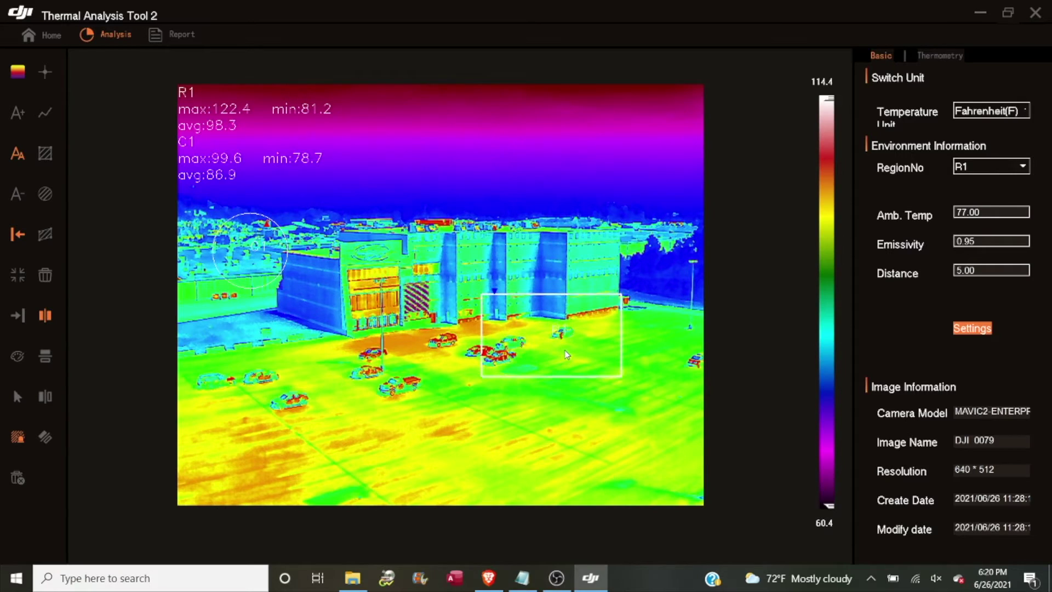
drag(260, 276, 364, 359)
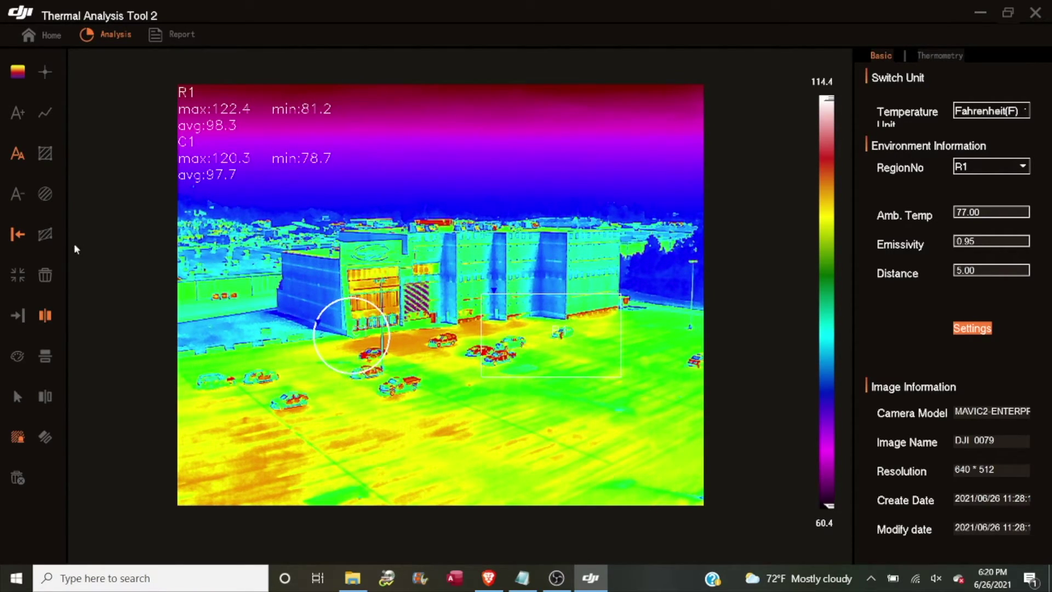
Draw a polygon Poly1 on the building, delete it, then delete all remaining area measurements
click(45, 237)
drag(524, 190, 451, 211)
click(473, 237)
click(551, 239)
double_click(599, 209)
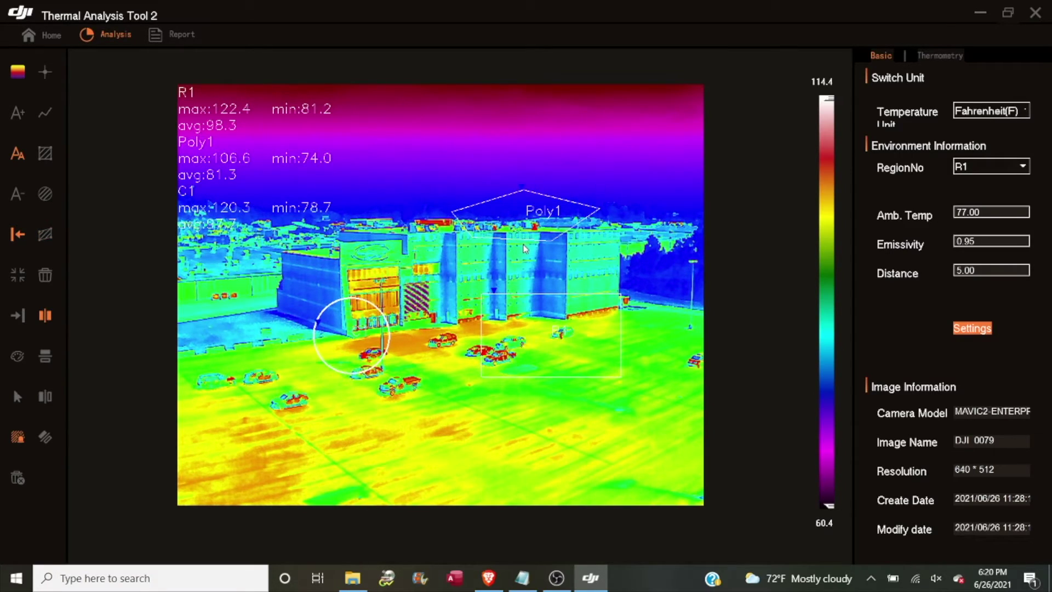
drag(525, 247, 441, 259)
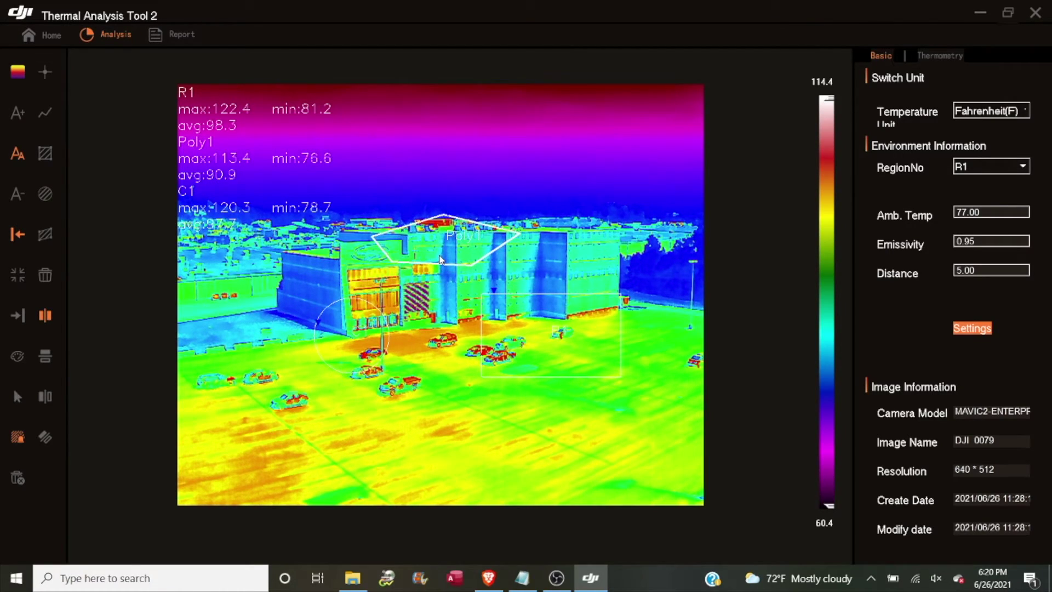
click(45, 276)
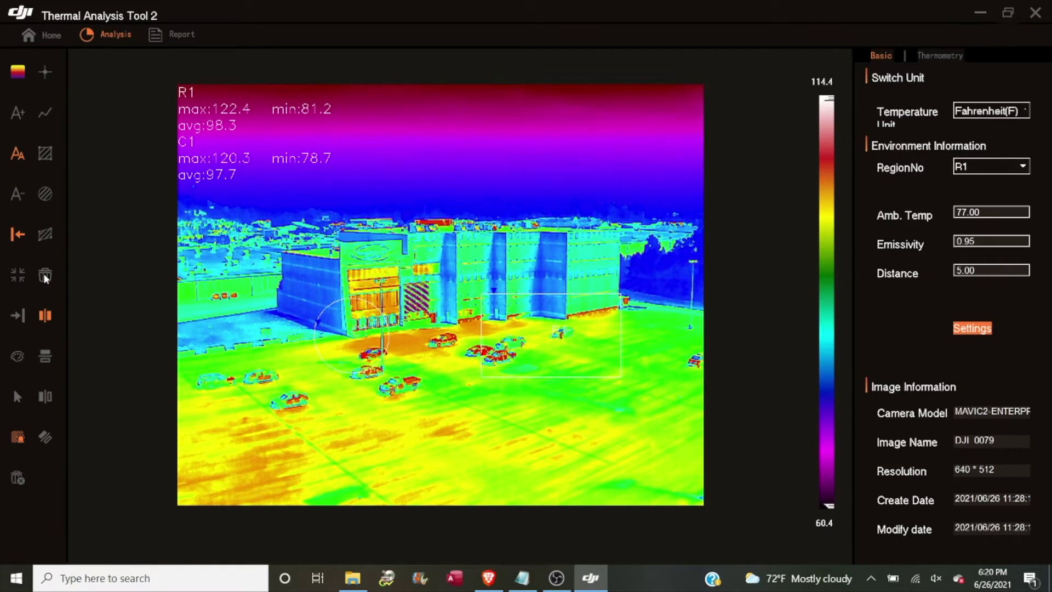
click(17, 478)
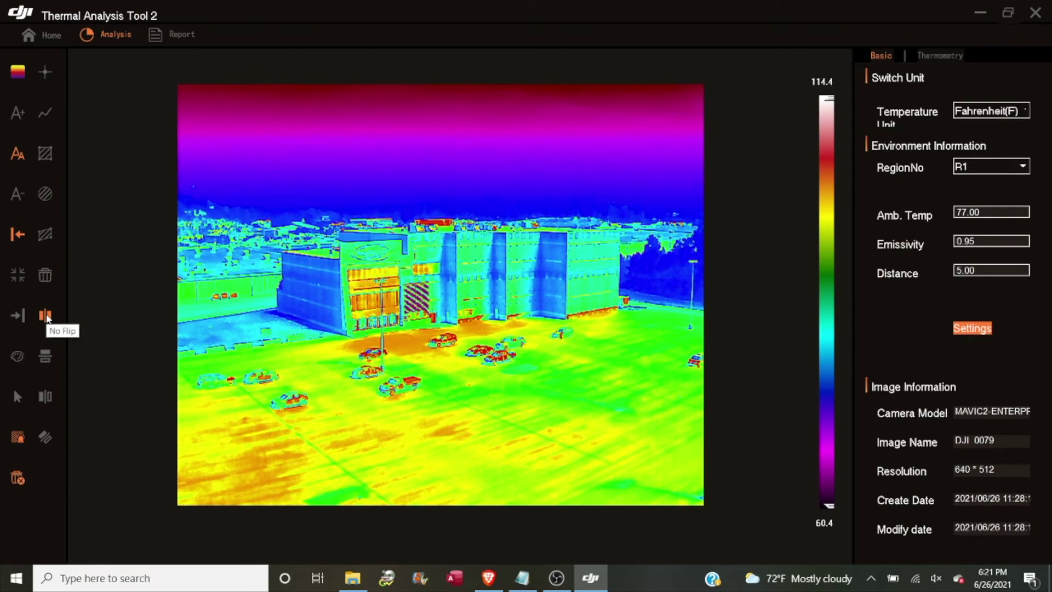
click(42, 358)
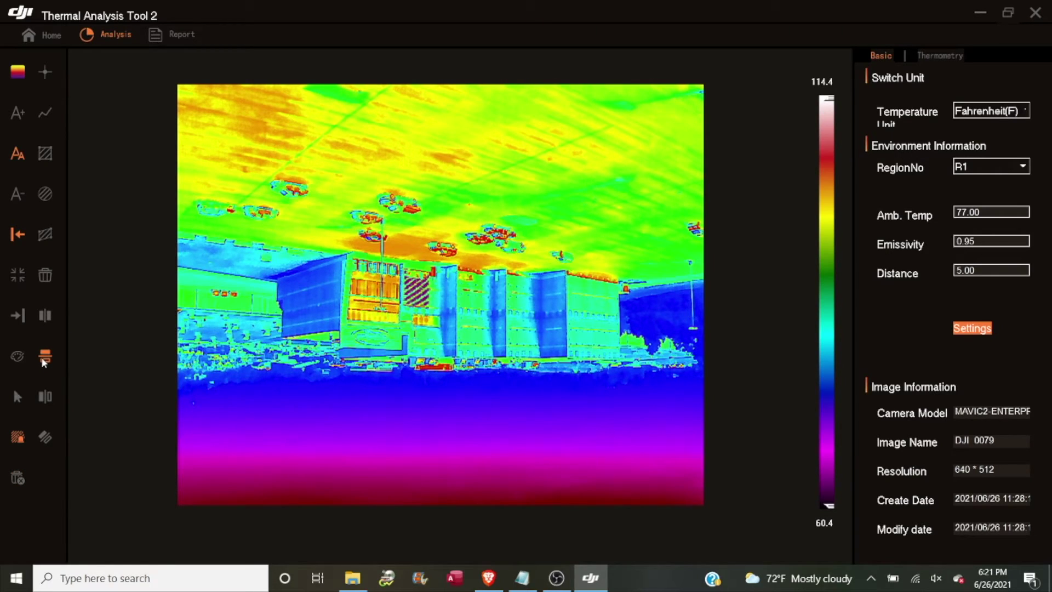
click(46, 397)
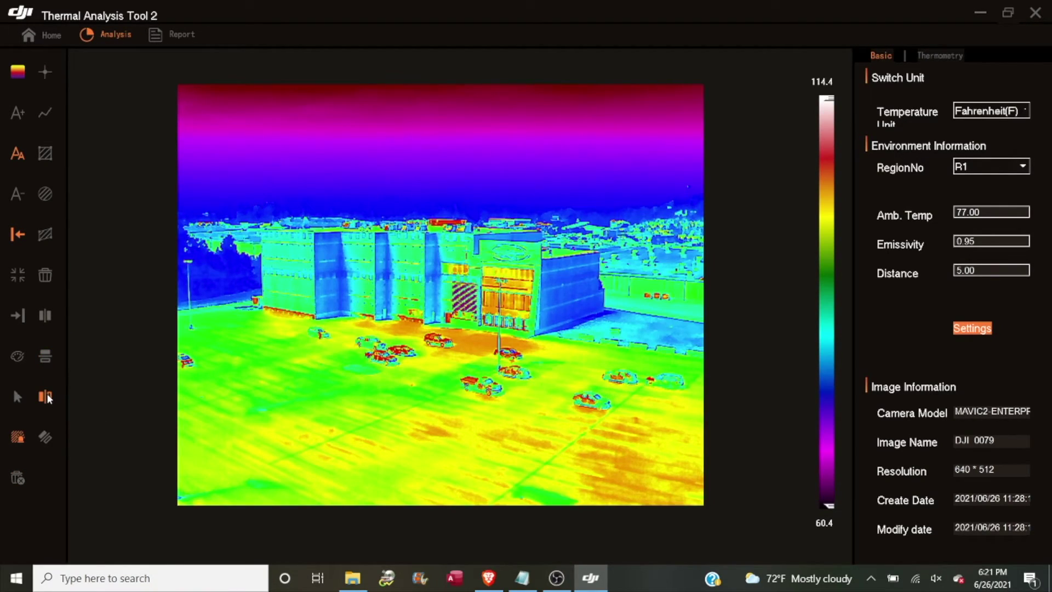
click(44, 437)
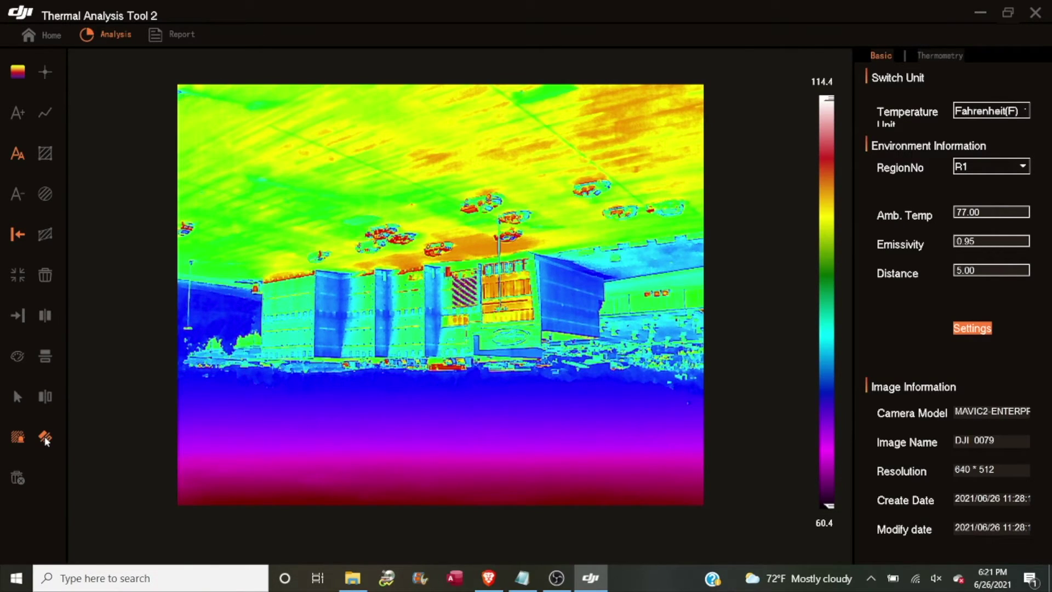
click(45, 318)
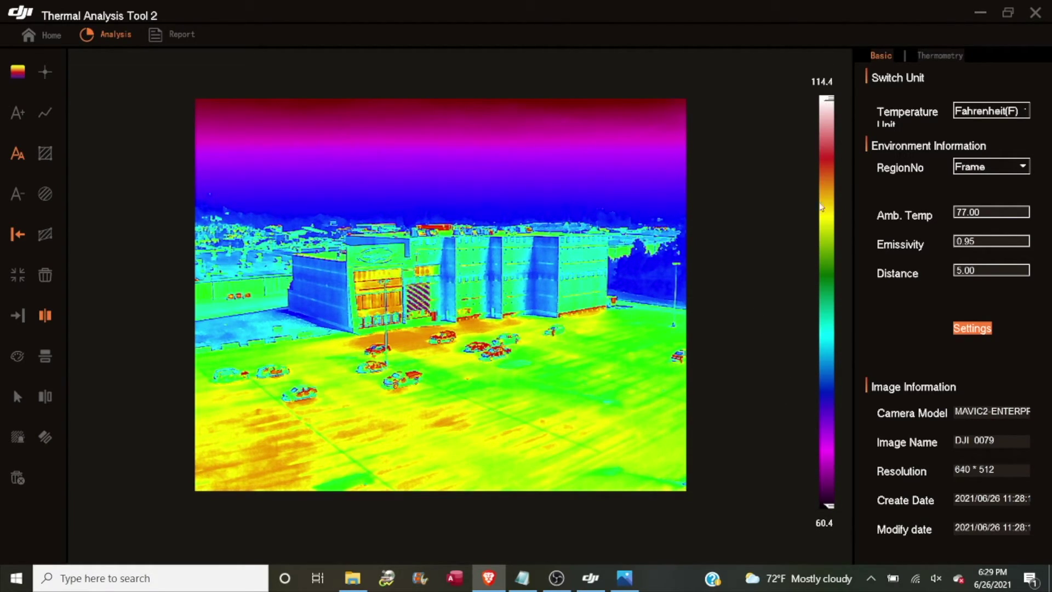
Drag the colour bar's bottom and top handles inward to a 73.2–95.0 range
drag(830, 505, 831, 415)
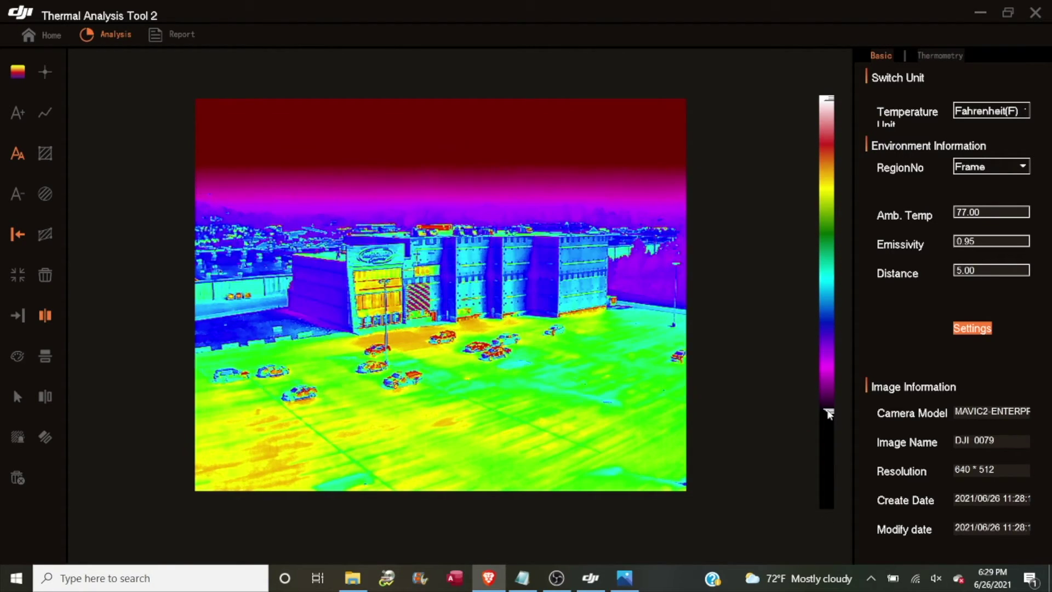
drag(828, 98, 828, 244)
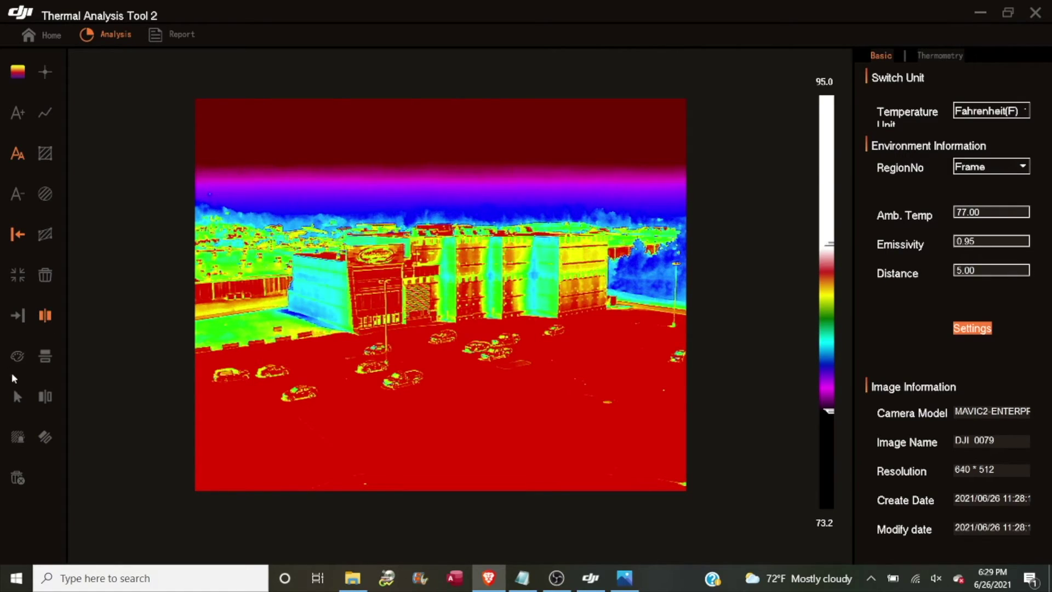
click(17, 396)
Drag the colour bar handles back out to the full 60.4–114.4 range
drag(829, 243, 829, 98)
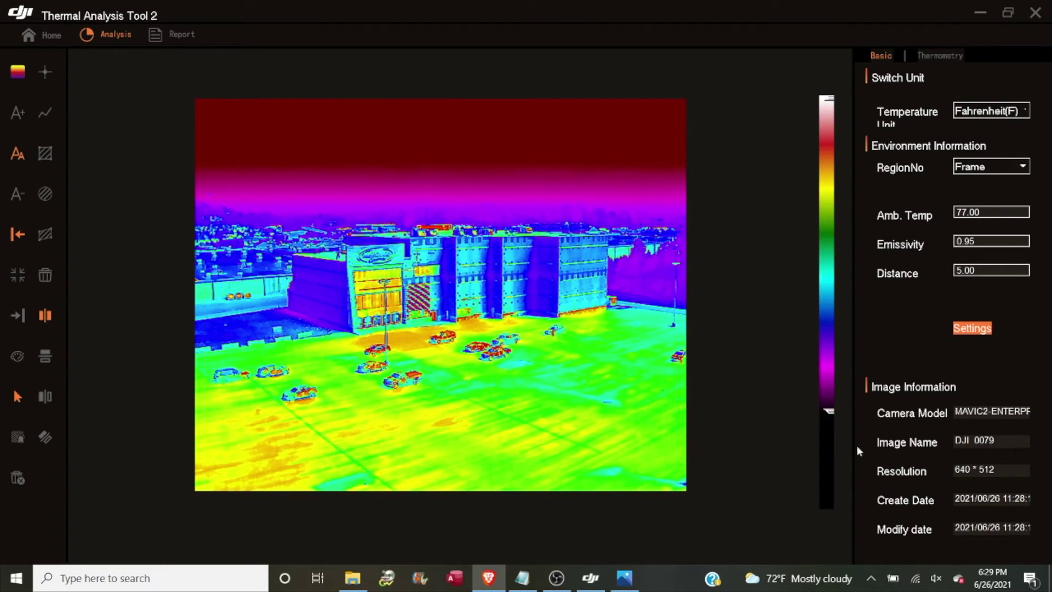
drag(833, 418, 825, 528)
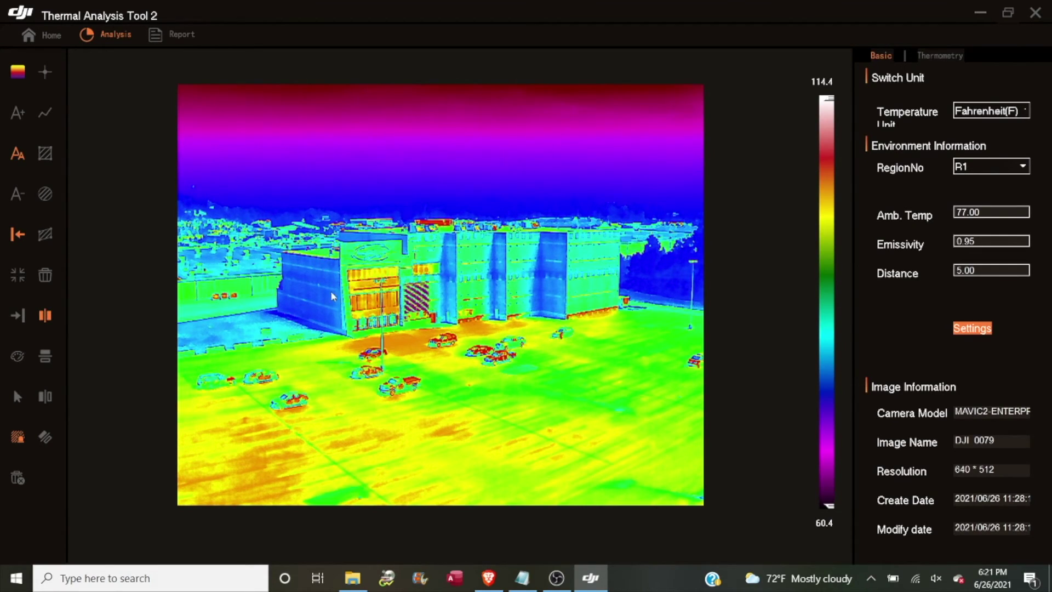
Place spot readings P1 81.2, P2 95.1 and P3 97.4 on the building, then show the Report page
click(46, 75)
click(312, 294)
click(45, 74)
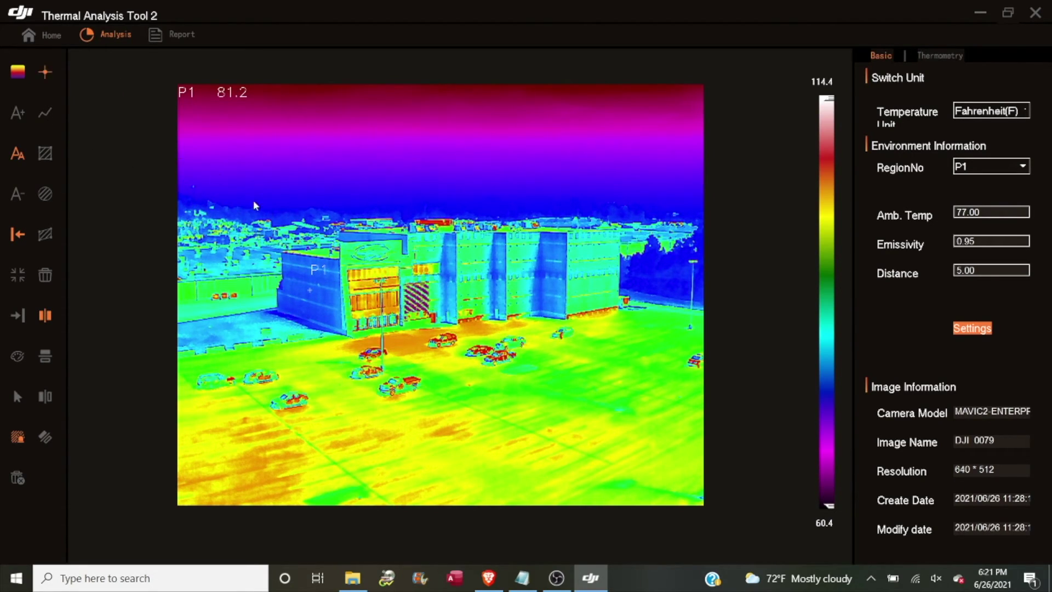
click(396, 253)
click(44, 75)
click(320, 255)
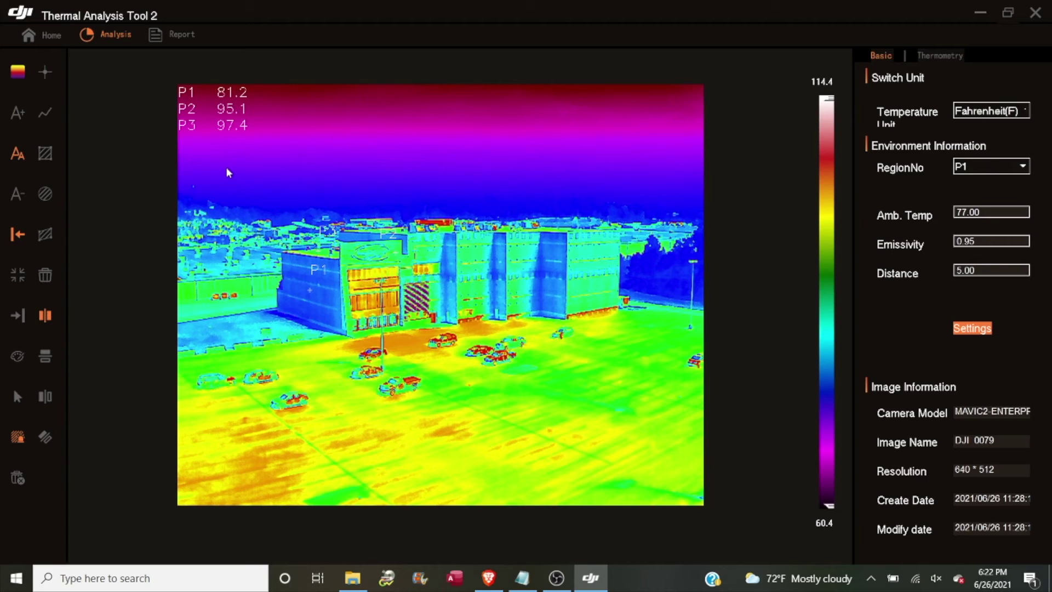
click(170, 35)
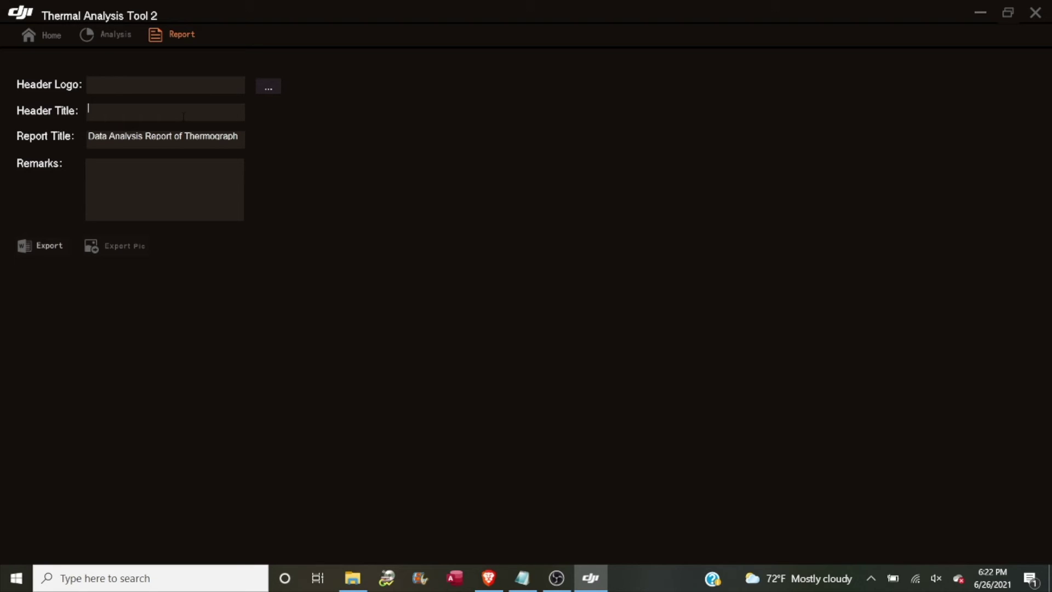
Enter 'Test Report' as the header title and 'Theater Temp Compare' as the remarks
text(Test Report)
click(182, 179)
text(Theater Temp Com)
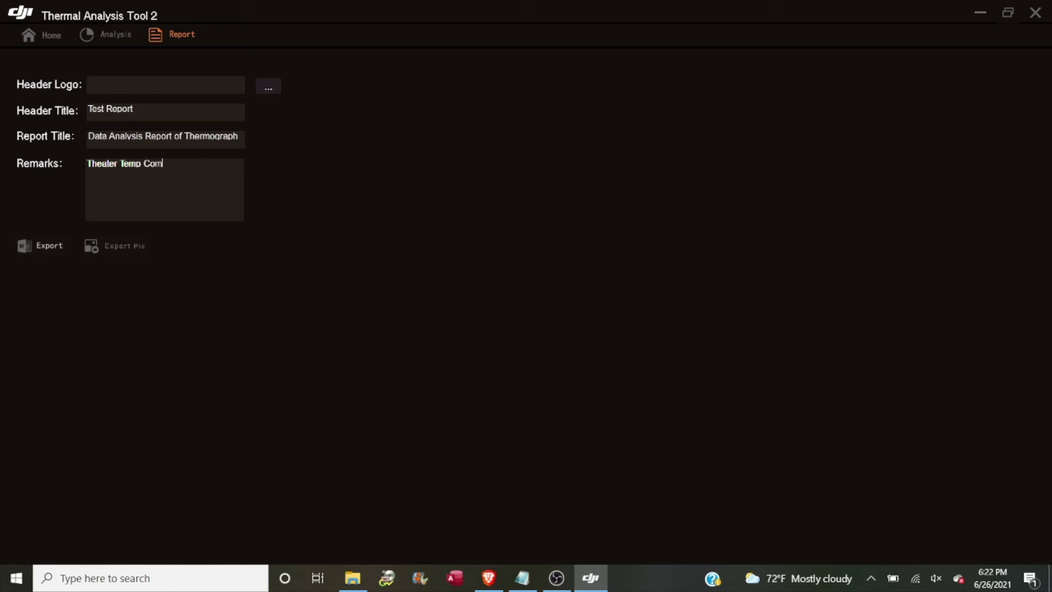
text(pare)
Export the marked picture as Img.bmp in the M2EA Thermal folder
click(93, 248)
text(Img)
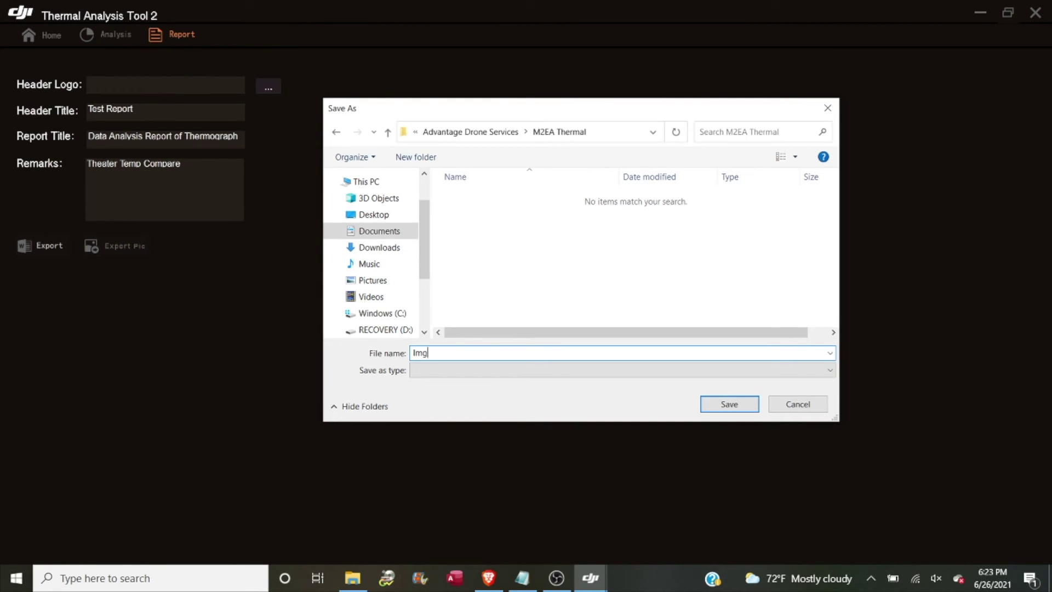
click(731, 405)
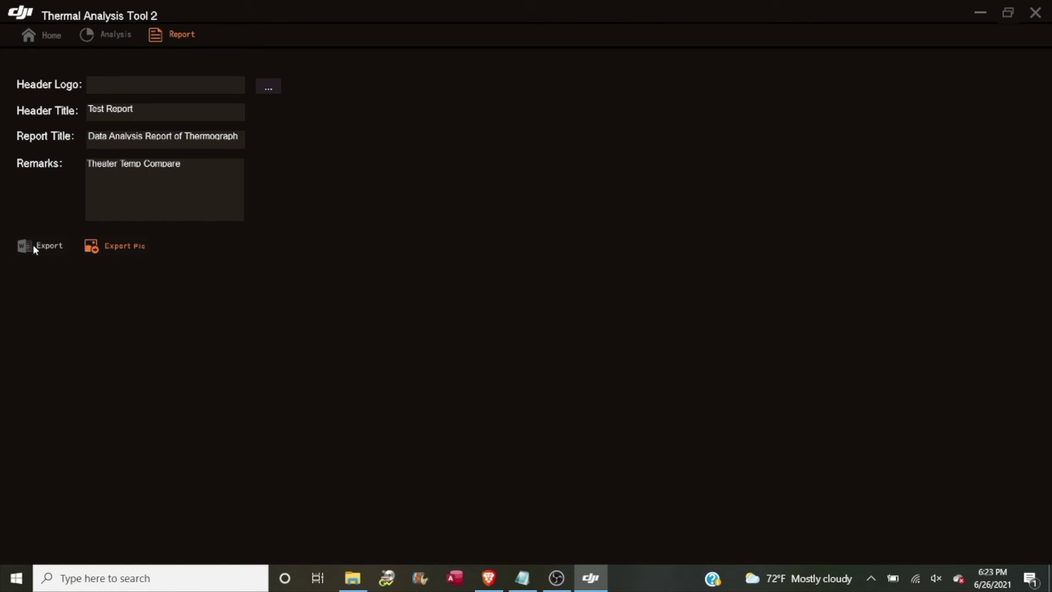
Export the report as TEST and dismiss the resulting Fatal Error dialog
click(33, 245)
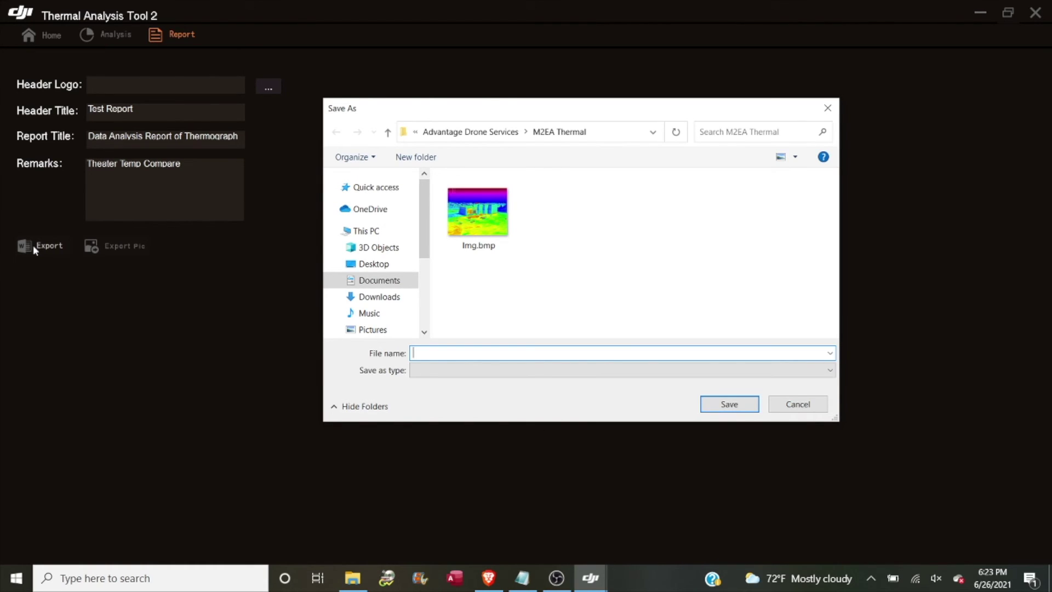
text(TEST)
click(750, 401)
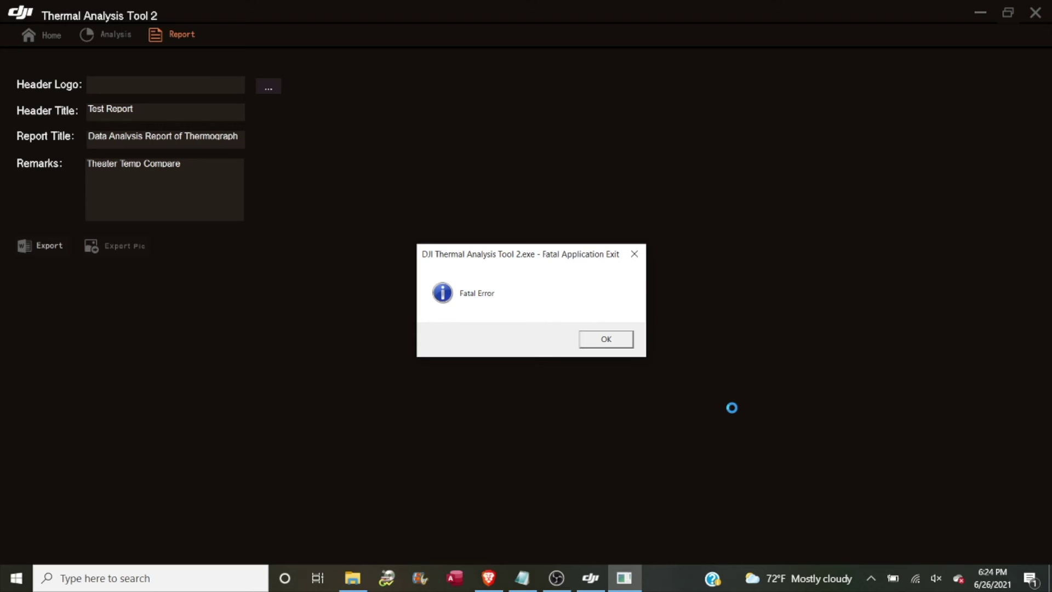
click(617, 341)
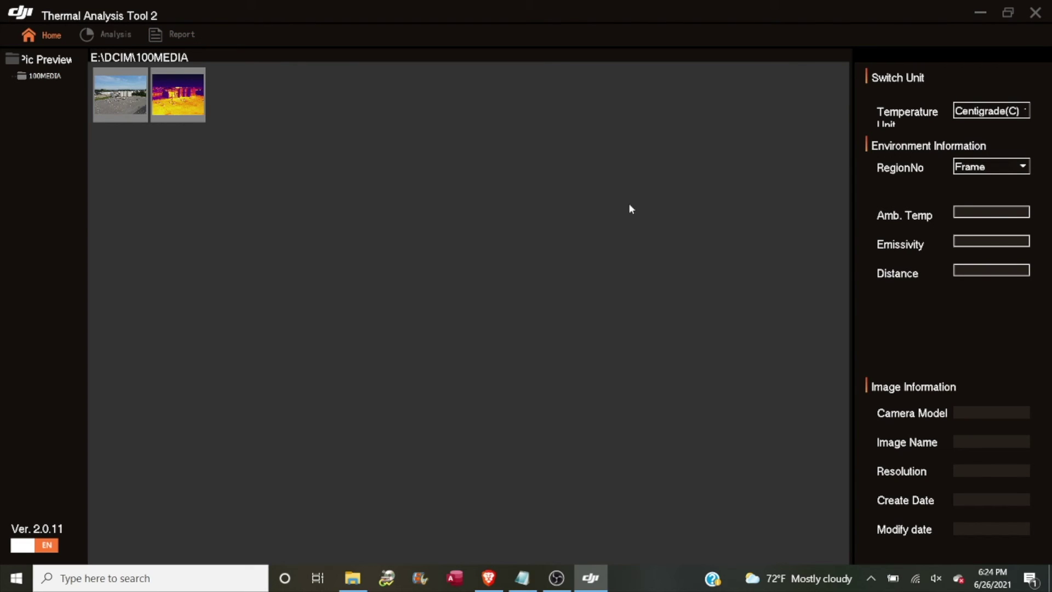
Go back to Pic Preview and reopen the thermal building photo on the Analysis page
click(116, 32)
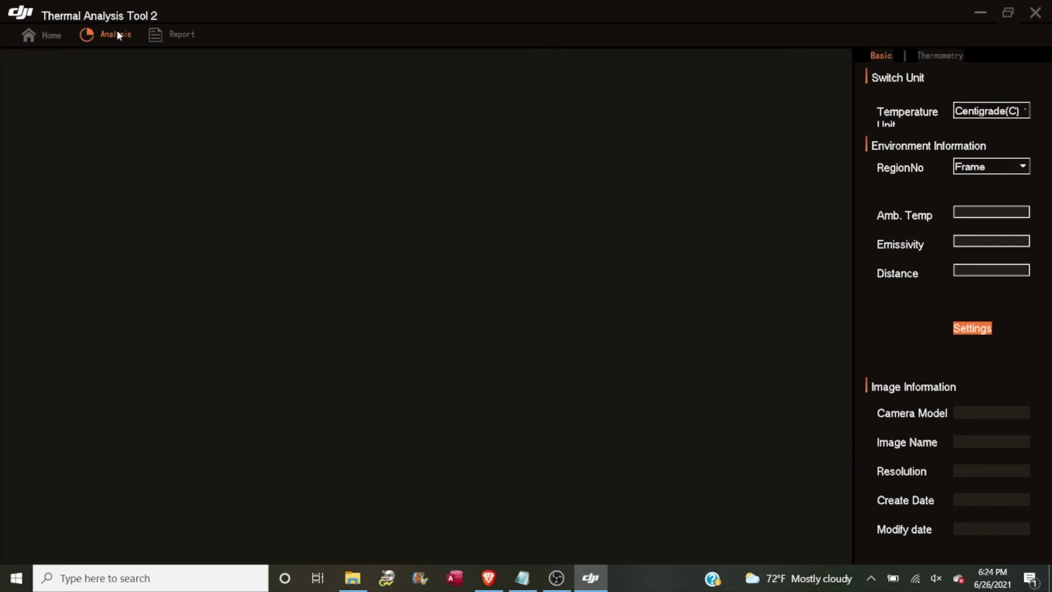
click(50, 35)
click(186, 120)
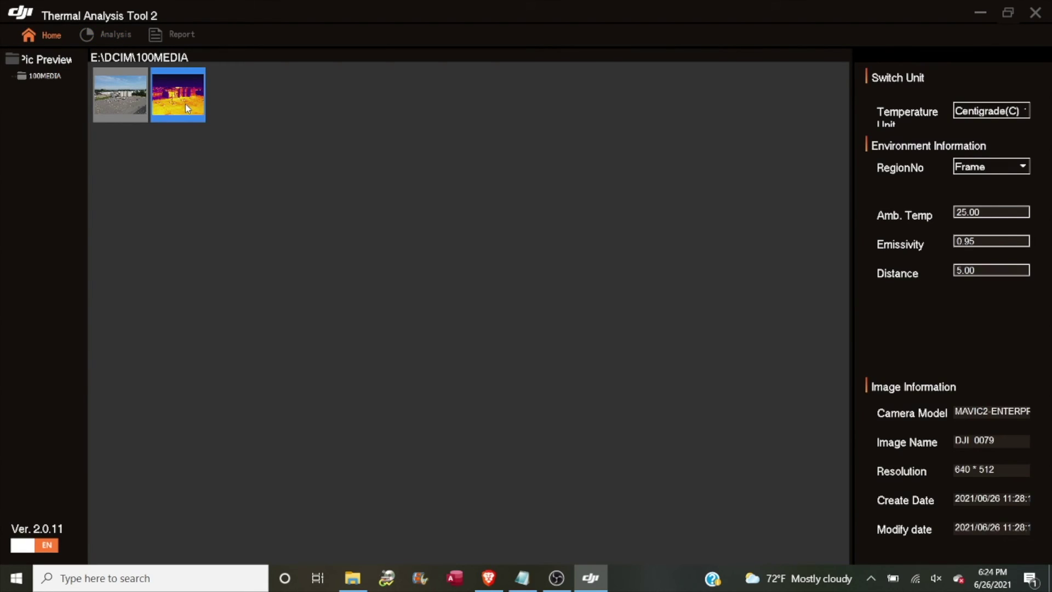
double_click(185, 104)
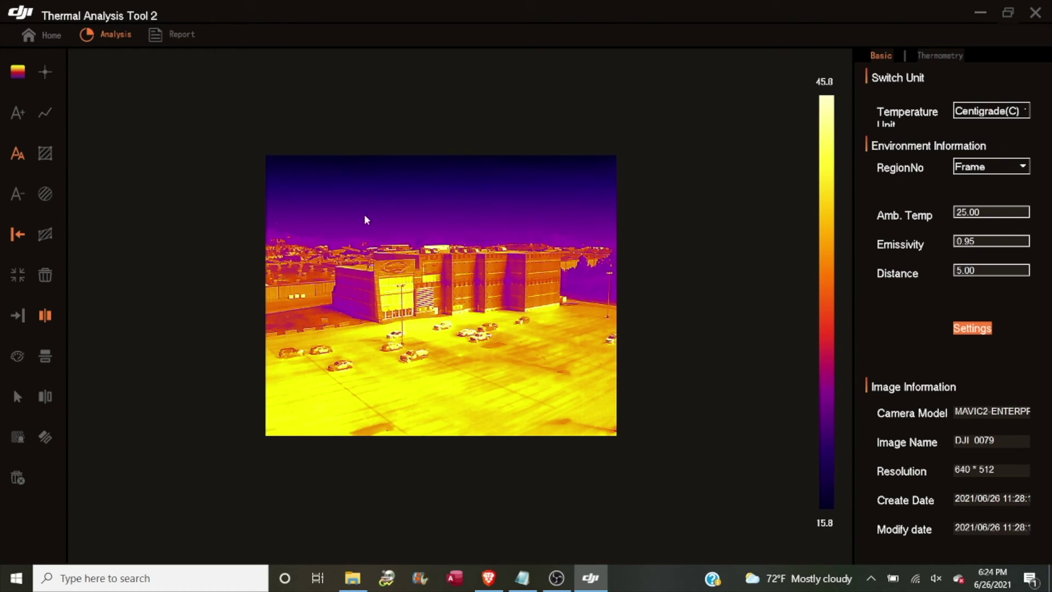
scroll(488, 289, up, 1)
scroll(488, 289, up, 1)
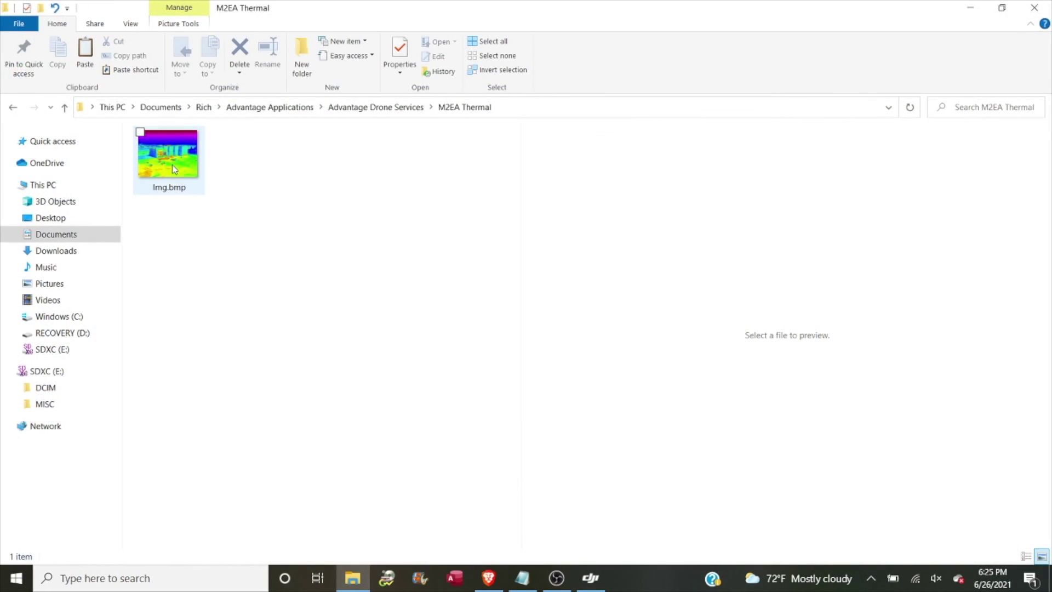
Preview Img.bmp in the M2EA Thermal folder, then open it in an image viewer
click(172, 164)
double_click(172, 165)
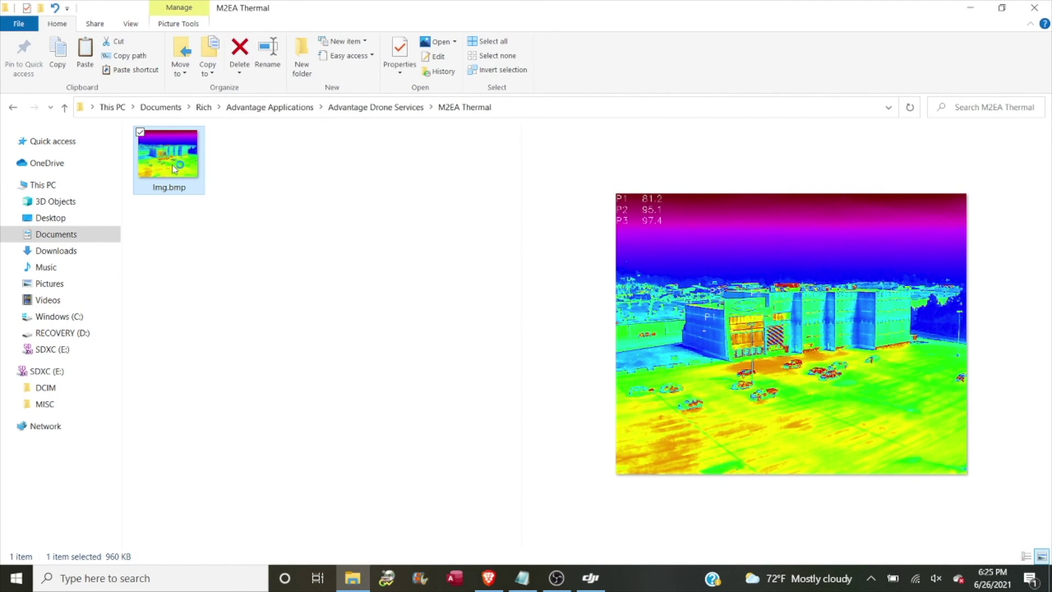